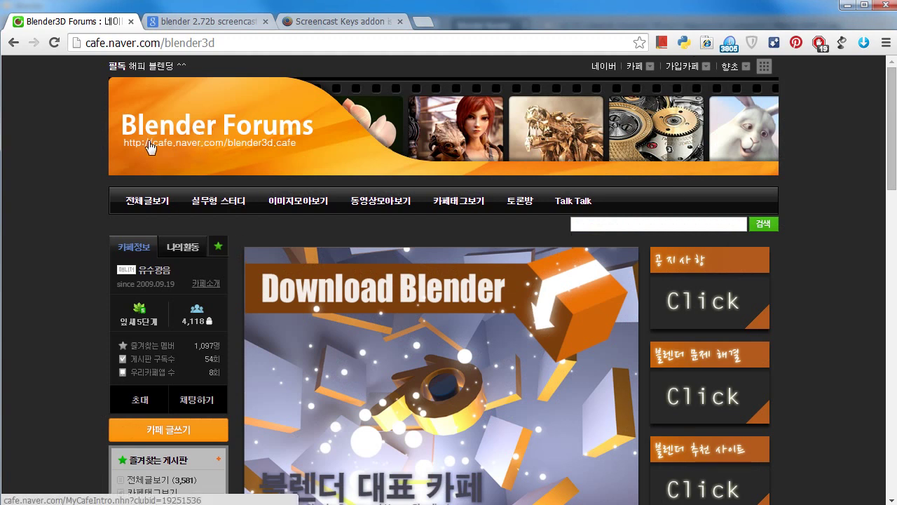
Step: Scroll the Blender Forums main page down to the 전체글보기 post list
{"action": "scroll", "coordinate": [84, 237], "scroll_direction": "down", "scroll_amount": 3}
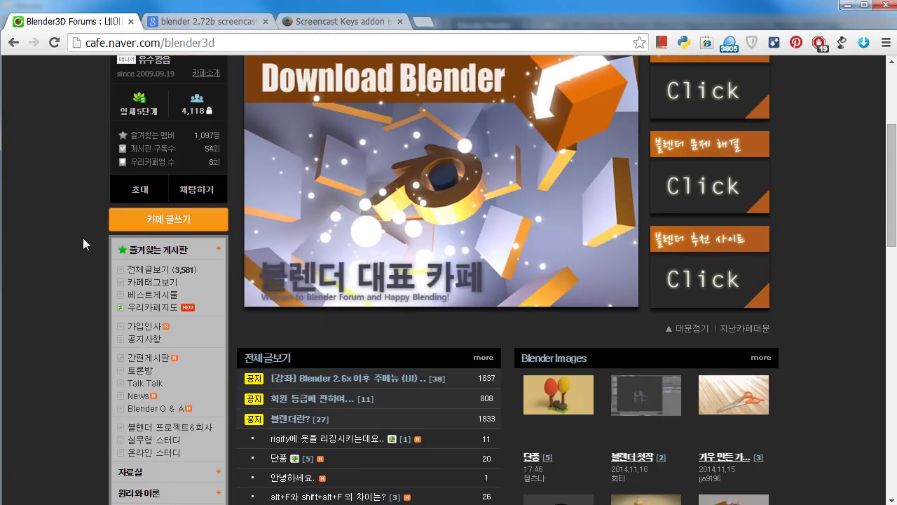
{"action": "scroll", "coordinate": [83, 238], "scroll_direction": "down", "scroll_amount": 2}
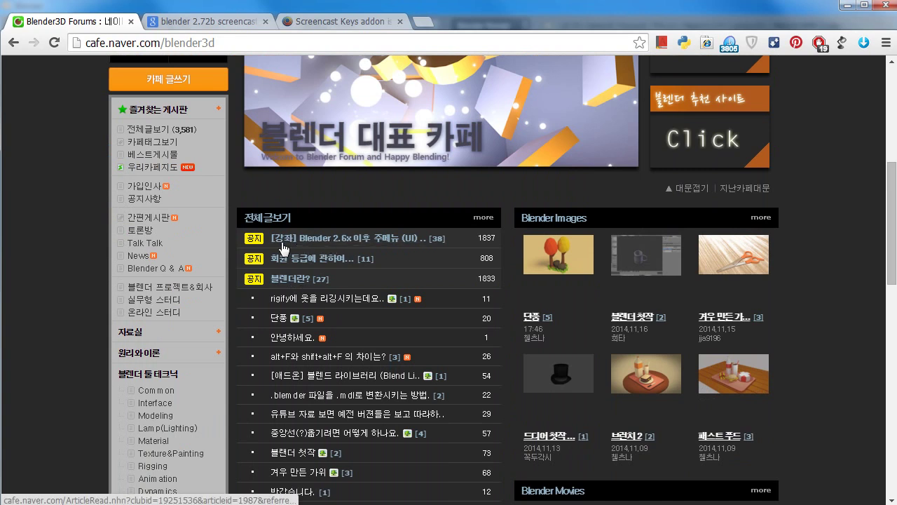
Step: Open the pinned Blender 2.6x menu-display tutorial and highlight the sentence describing the problem
{"action": "left_click", "coordinate": [372, 239]}
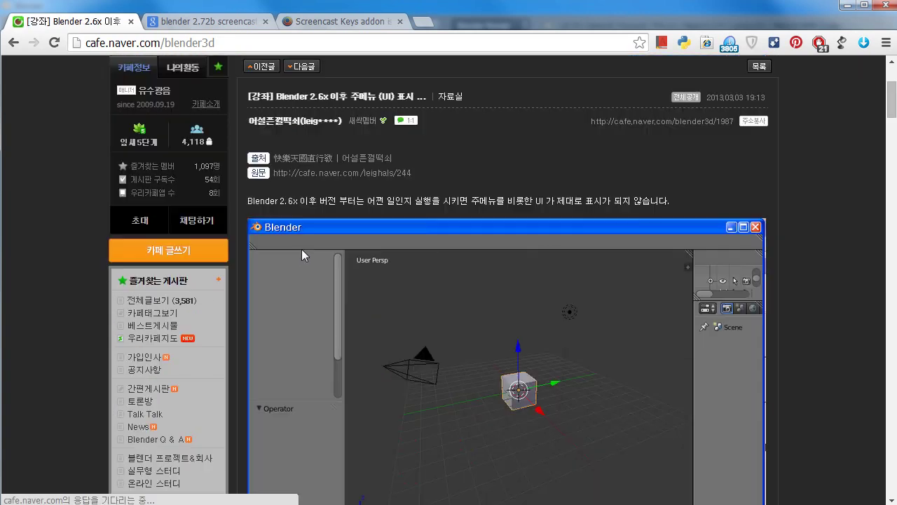
{"action": "scroll", "coordinate": [303, 246], "scroll_direction": "down", "scroll_amount": 2}
{"action": "scroll", "coordinate": [304, 248], "scroll_direction": "up", "scroll_amount": 2}
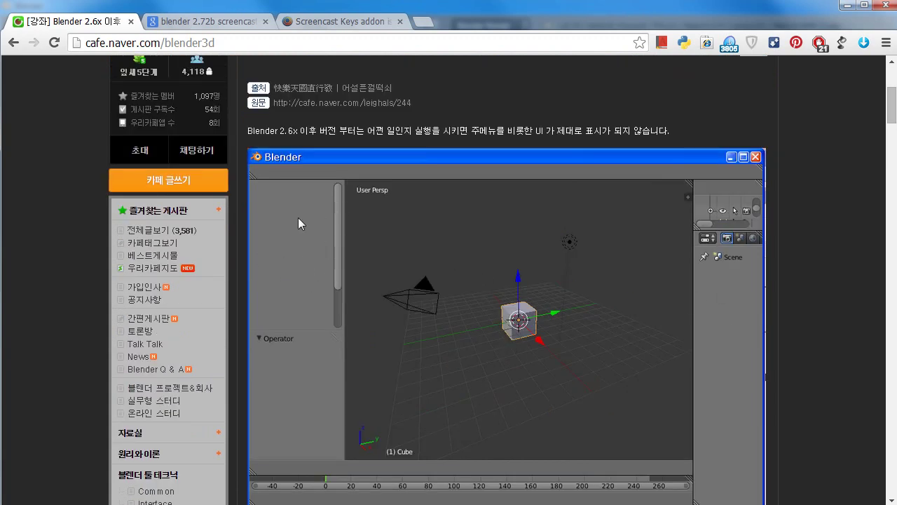
{"action": "left_click_drag", "start_coordinate": [277, 144], "coordinate": [443, 130]}
Step: Scroll through the rest of the tutorial article and back up to its top
{"action": "scroll", "coordinate": [408, 279], "scroll_direction": "down", "scroll_amount": 4}
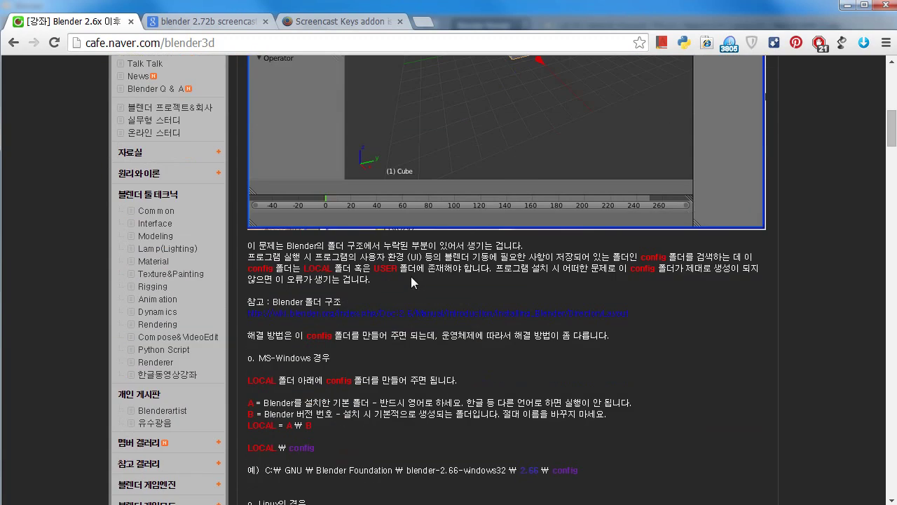
{"action": "scroll", "coordinate": [411, 276], "scroll_direction": "down", "scroll_amount": 1}
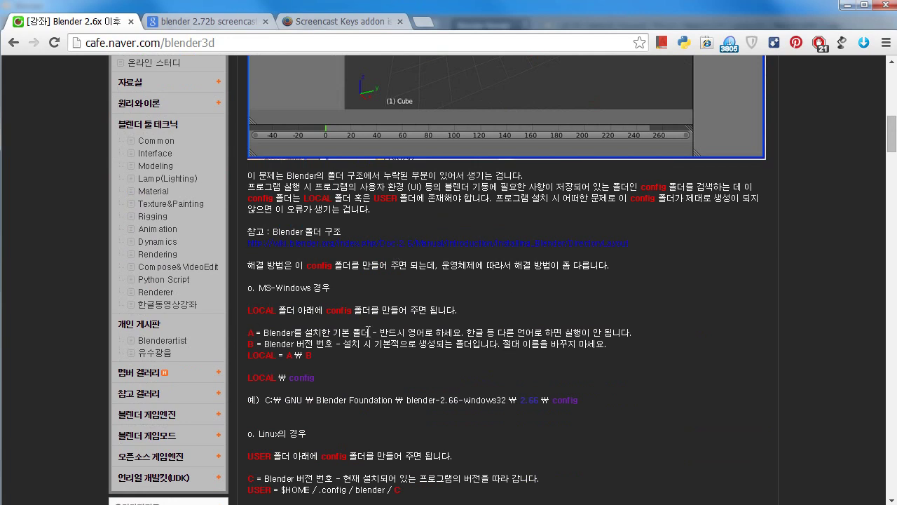
{"action": "scroll", "coordinate": [403, 355], "scroll_direction": "down", "scroll_amount": 3}
{"action": "scroll", "coordinate": [410, 336], "scroll_direction": "down", "scroll_amount": 2}
{"action": "scroll", "coordinate": [410, 338], "scroll_direction": "down", "scroll_amount": 2}
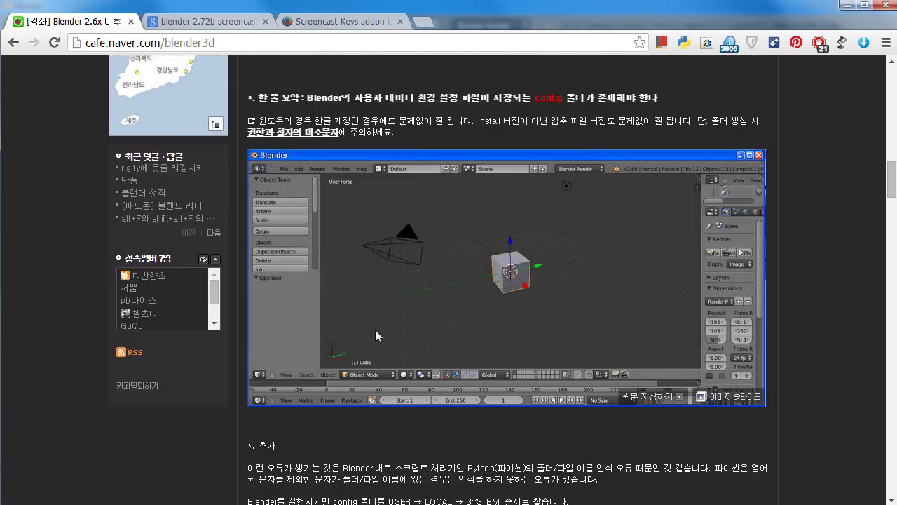
{"action": "scroll", "coordinate": [519, 309], "scroll_direction": "down", "scroll_amount": 2}
{"action": "scroll", "coordinate": [514, 328], "scroll_direction": "down", "scroll_amount": 4}
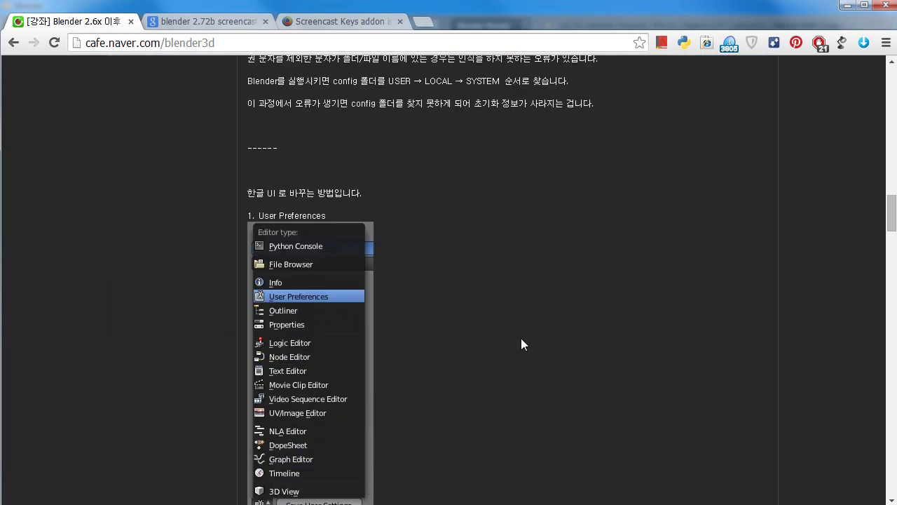
{"action": "scroll", "coordinate": [521, 339], "scroll_direction": "up", "scroll_amount": 3}
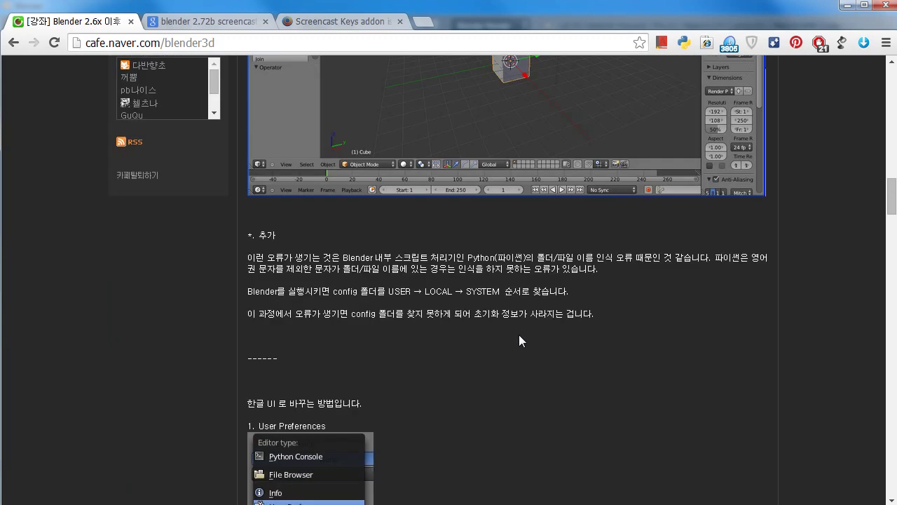
{"action": "scroll", "coordinate": [519, 334], "scroll_direction": "up", "scroll_amount": 5}
{"action": "scroll", "coordinate": [519, 334], "scroll_direction": "up", "scroll_amount": 5}
{"action": "scroll", "coordinate": [519, 336], "scroll_direction": "up", "scroll_amount": 3}
{"action": "scroll", "coordinate": [518, 335], "scroll_direction": "up", "scroll_amount": 4}
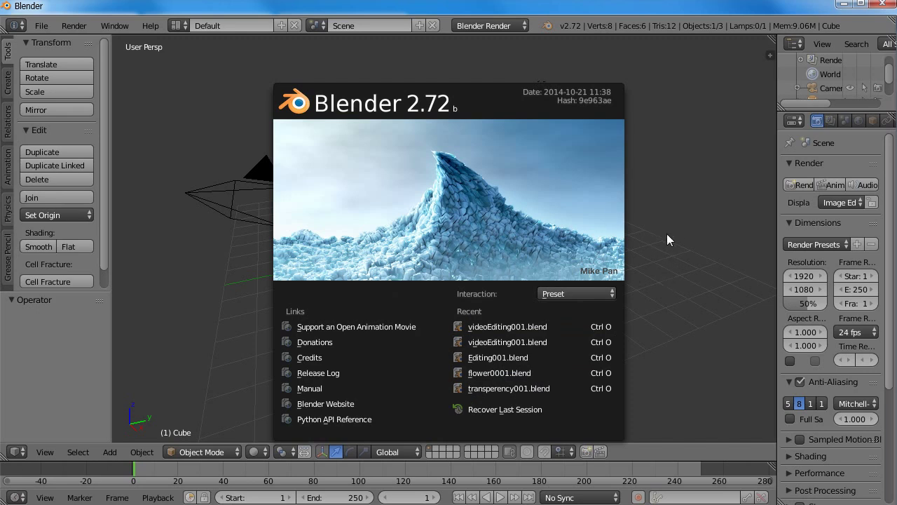
Step: Dismiss the splash, then browse the File, screen layout, Scene and render engine menus without changing anything
{"action": "left_click", "coordinate": [192, 229]}
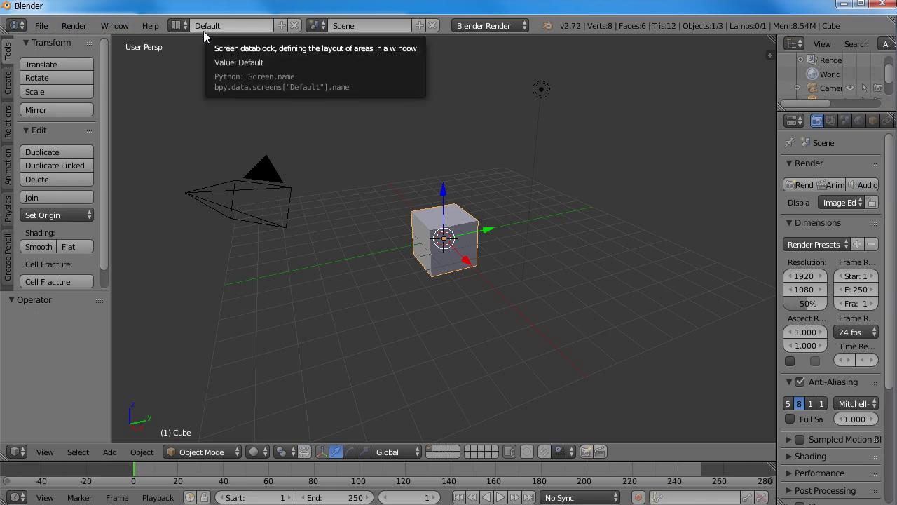
{"action": "left_click", "coordinate": [39, 26]}
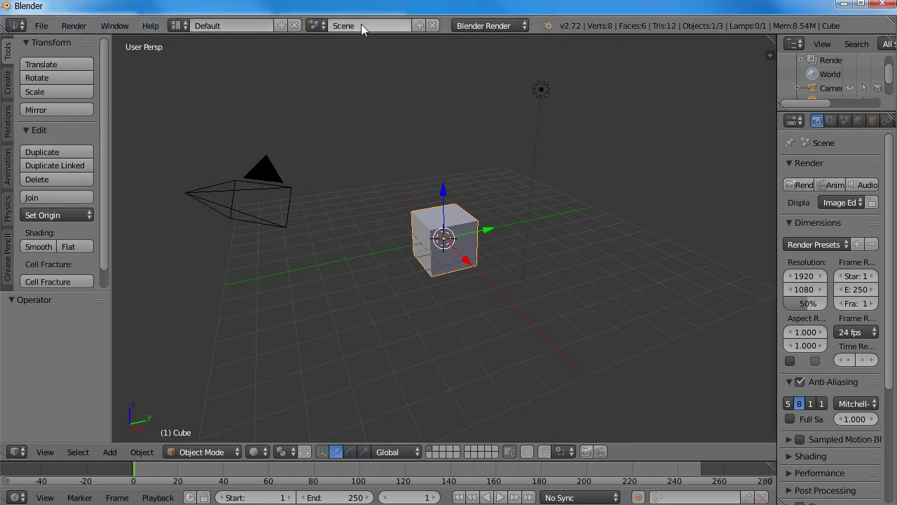
{"action": "left_click", "coordinate": [185, 27]}
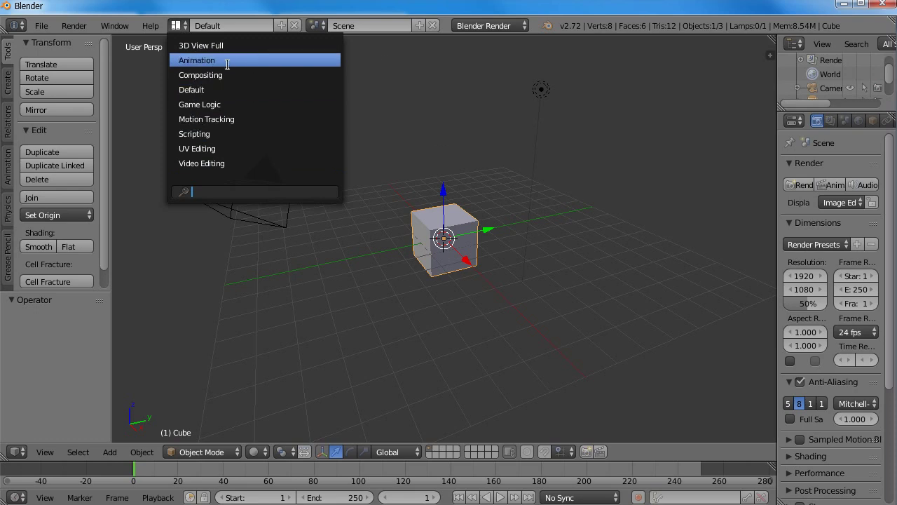
{"action": "left_click", "coordinate": [325, 26]}
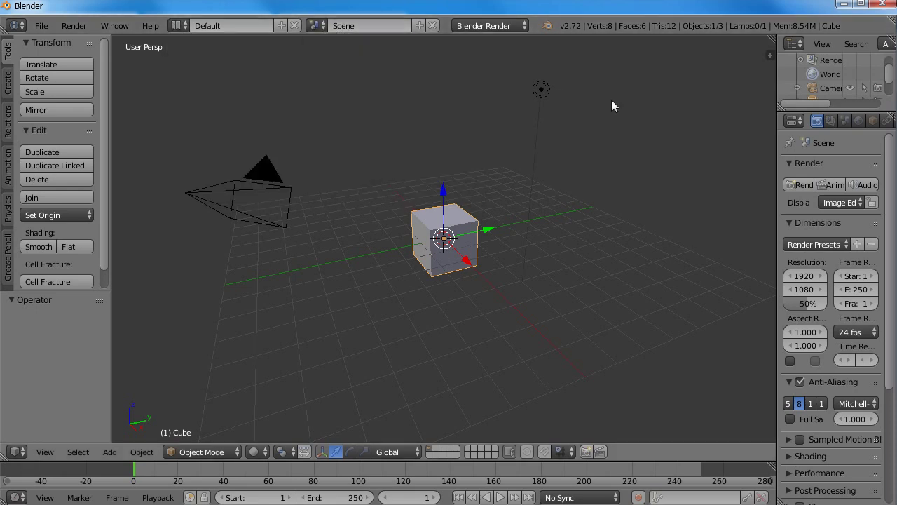
{"action": "left_click", "coordinate": [526, 26]}
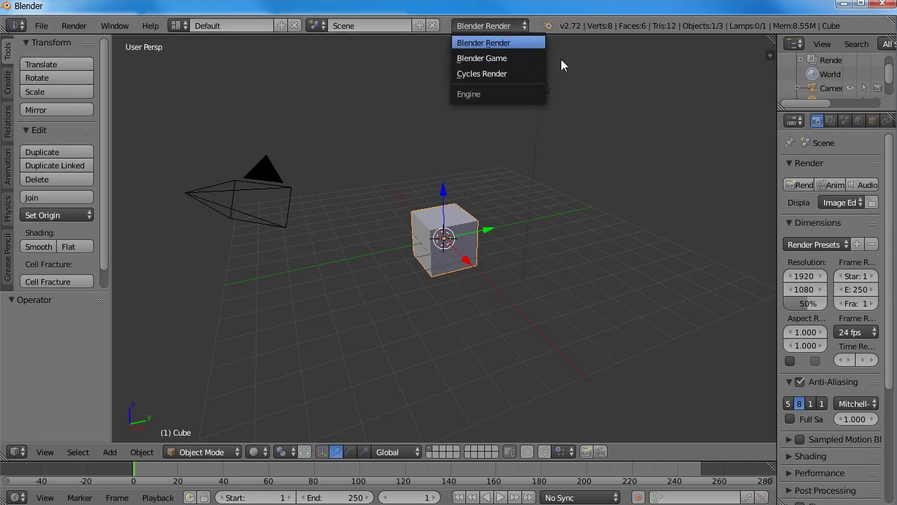
{"action": "left_click", "coordinate": [640, 75]}
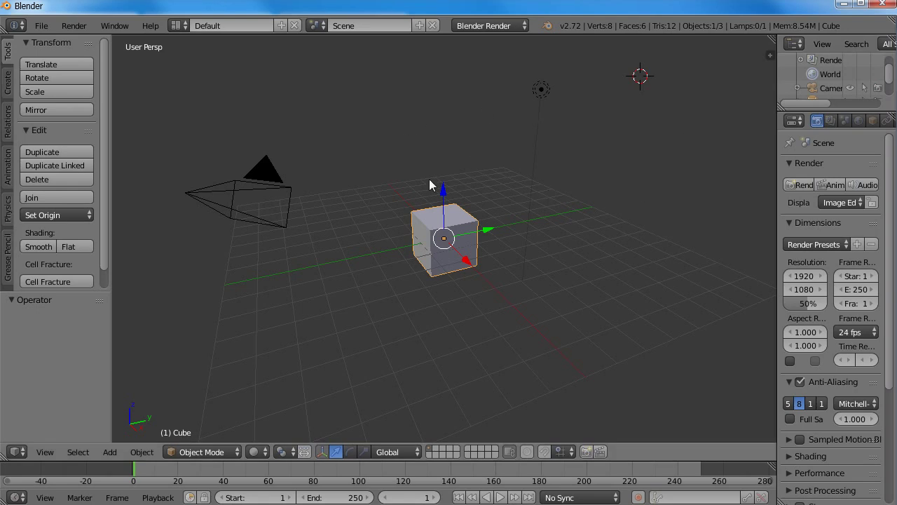
Step: Orbit the view, then select the camera, the lamp and finally the cube
{"action": "mouse_move", "coordinate": [503, 234]}
{"action": "middle_mouse_down"}
{"action": "mouse_move", "coordinate": [519, 210]}
{"action": "mouse_move", "coordinate": [448, 239]}
{"action": "middle_mouse_up"}
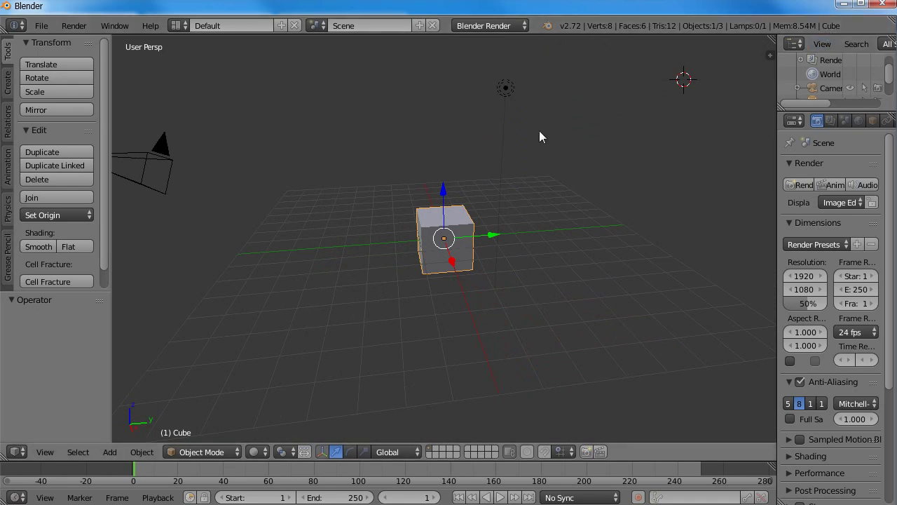
{"action": "left_click", "coordinate": [444, 216]}
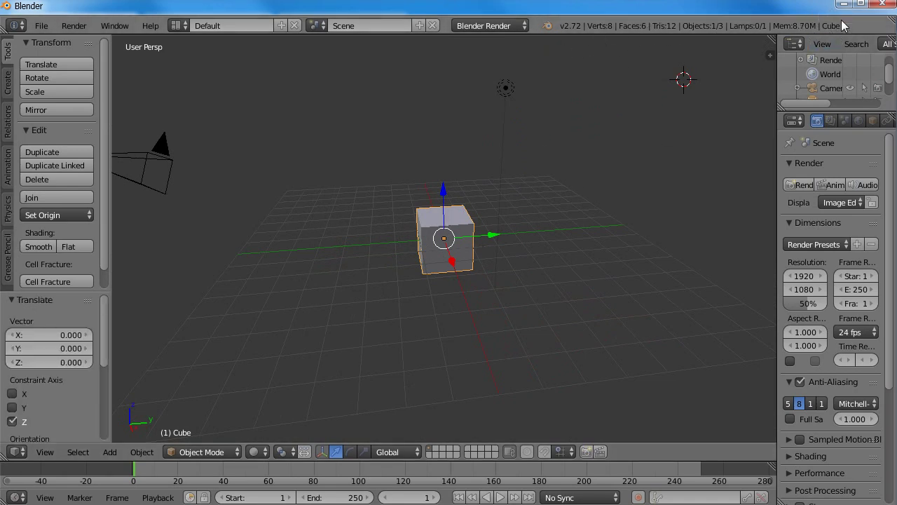
{"action": "right_click", "coordinate": [157, 165]}
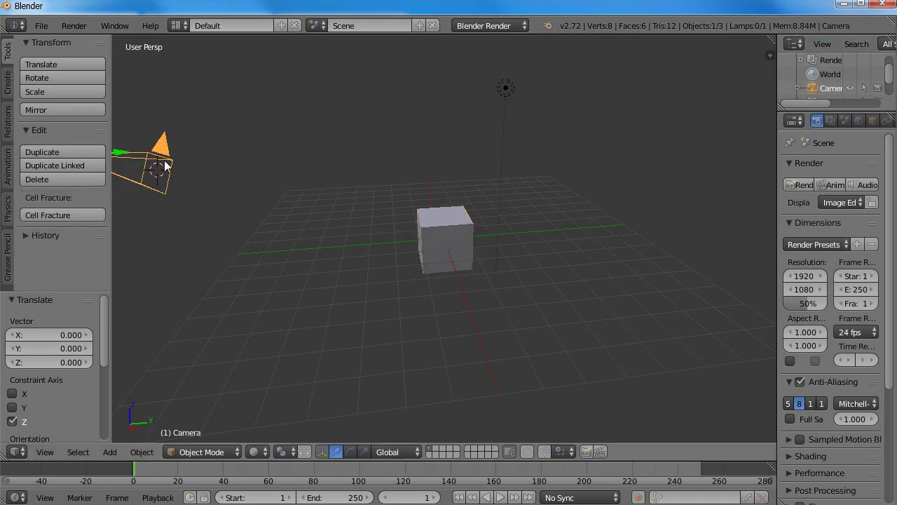
{"action": "right_click", "coordinate": [507, 89]}
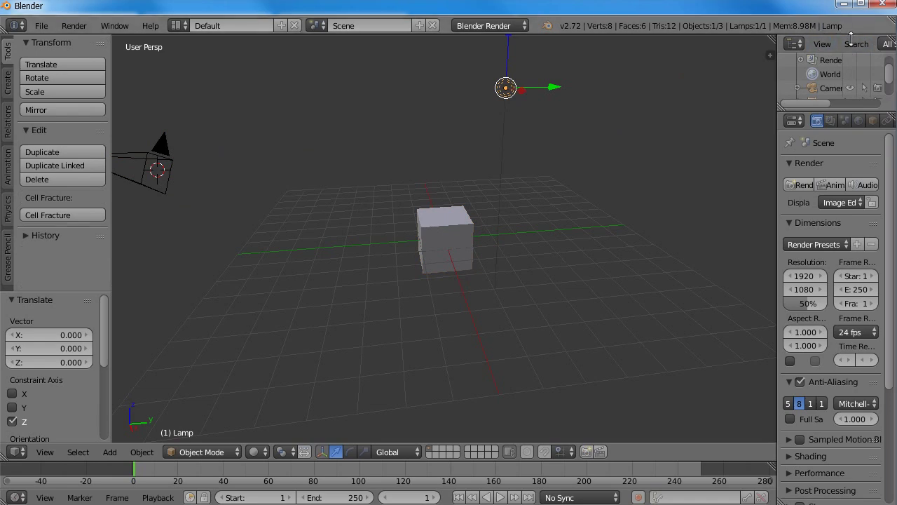
{"action": "right_click", "coordinate": [445, 224]}
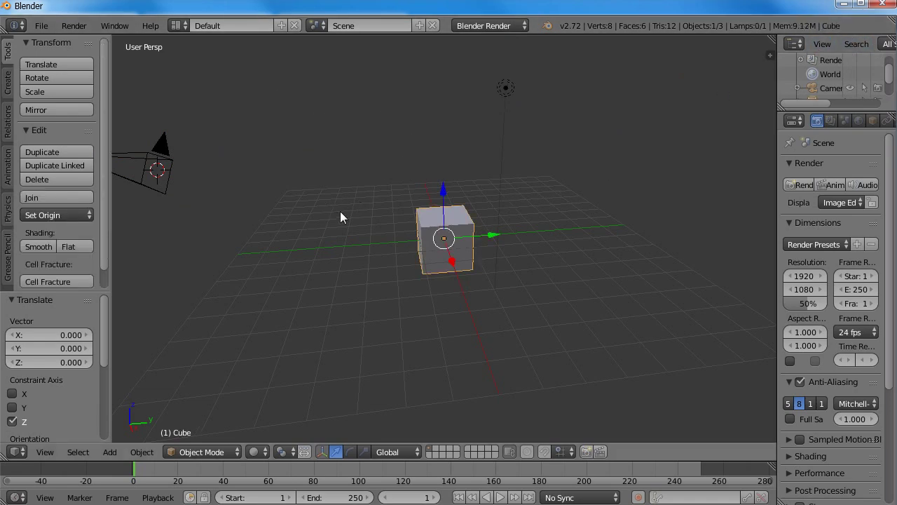
Step: Orbit so the camera sits on the right, then down to a lower angle around the cube
{"action": "middle_click_drag", "start_coordinate": [340, 217], "coordinate": [455, 214]}
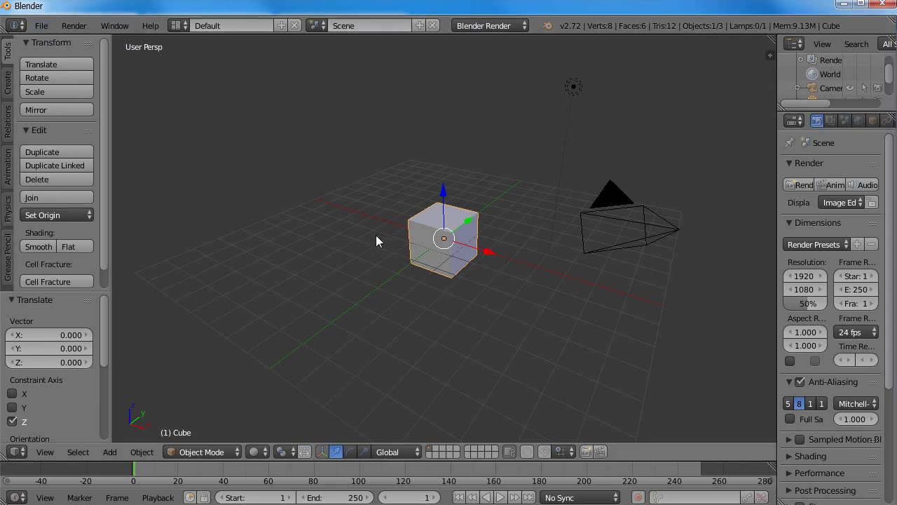
{"action": "left_click", "coordinate": [352, 275]}
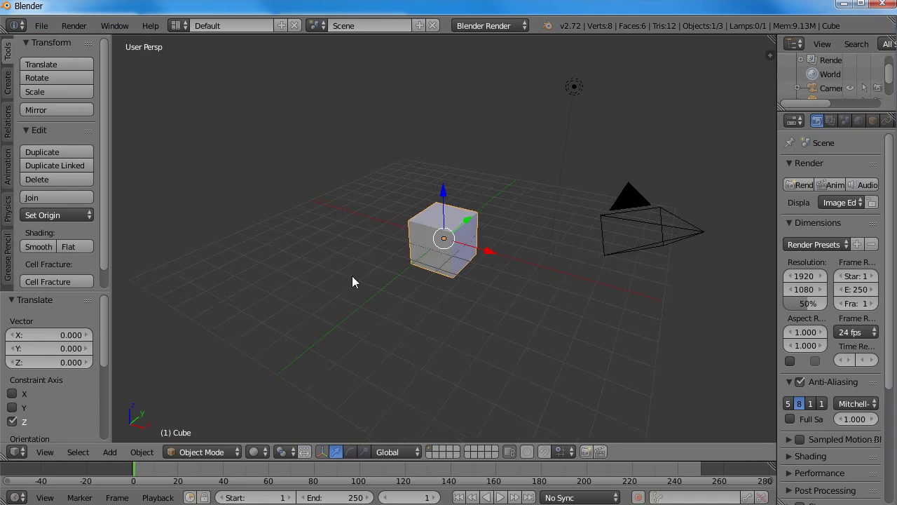
{"action": "mouse_move", "coordinate": [352, 276]}
{"action": "middle_mouse_down"}
{"action": "mouse_move", "coordinate": [563, 236]}
{"action": "mouse_move", "coordinate": [354, 278]}
{"action": "mouse_move", "coordinate": [495, 283]}
{"action": "mouse_move", "coordinate": [430, 301]}
{"action": "mouse_move", "coordinate": [559, 267]}
{"action": "mouse_move", "coordinate": [523, 272]}
{"action": "middle_mouse_up"}
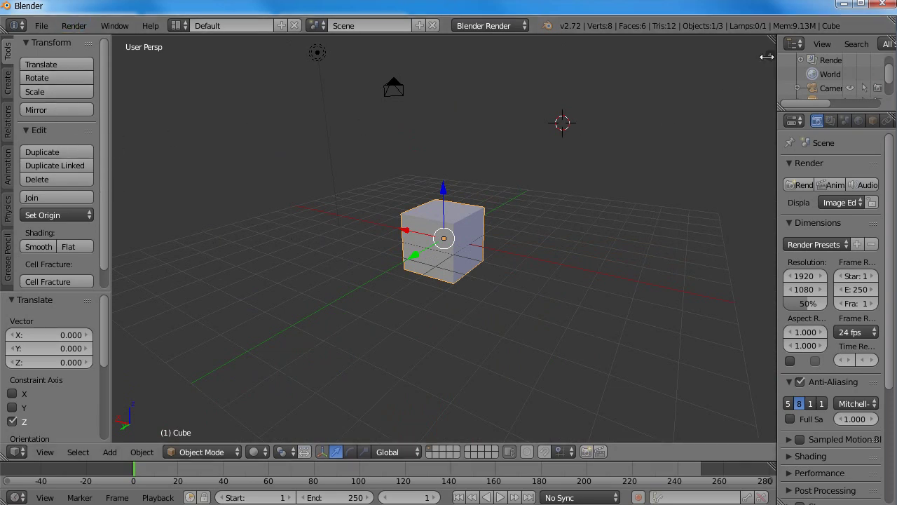
Step: Toggle the N properties sidebar and T tool shelf until both show, with cube location at 0
{"action": "left_click", "coordinate": [769, 56]}
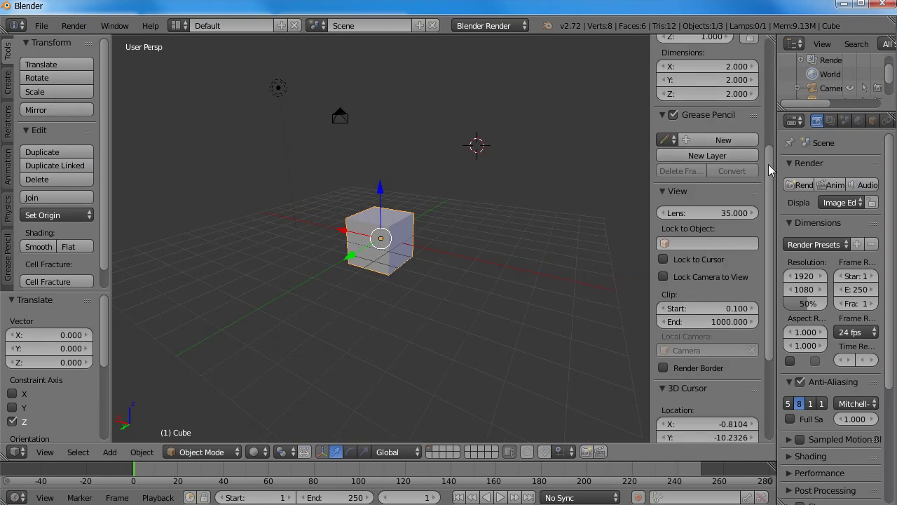
{"action": "left_click_drag", "start_coordinate": [769, 168], "coordinate": [772, 54]}
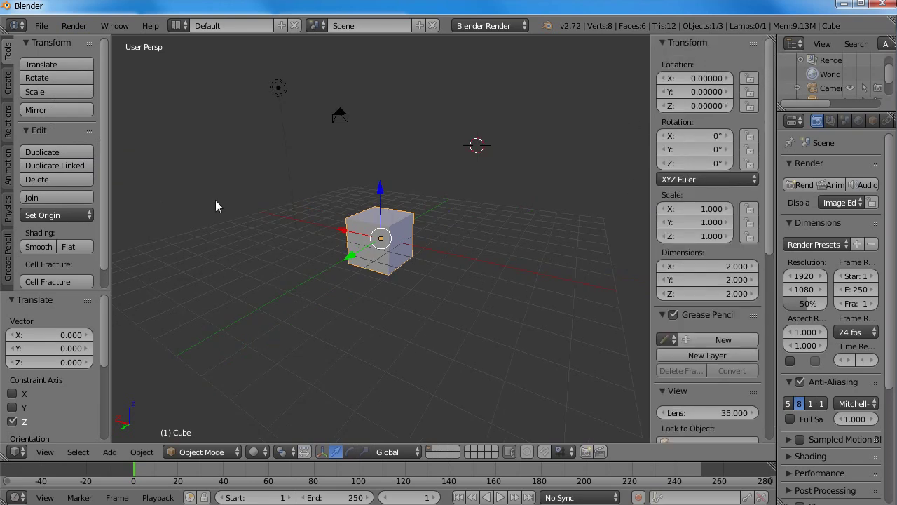
{"action": "key", "text": "t"}
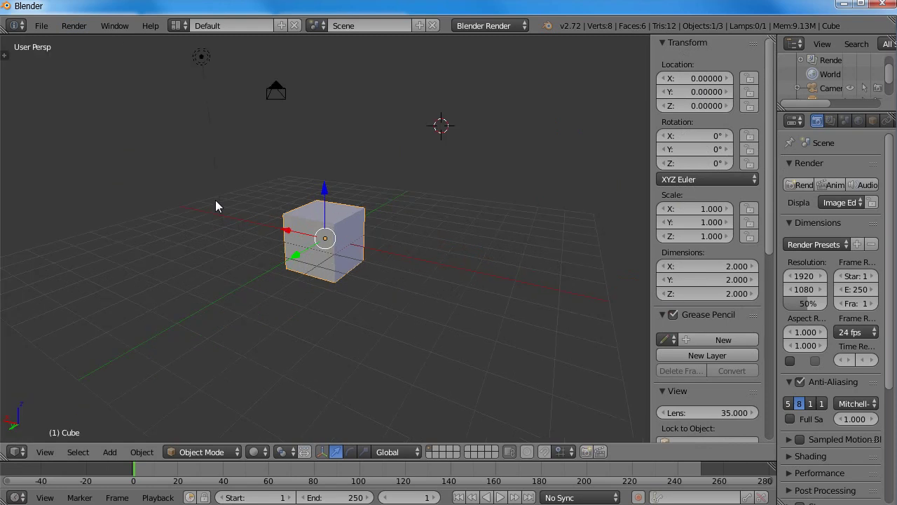
{"action": "key", "text": "n"}
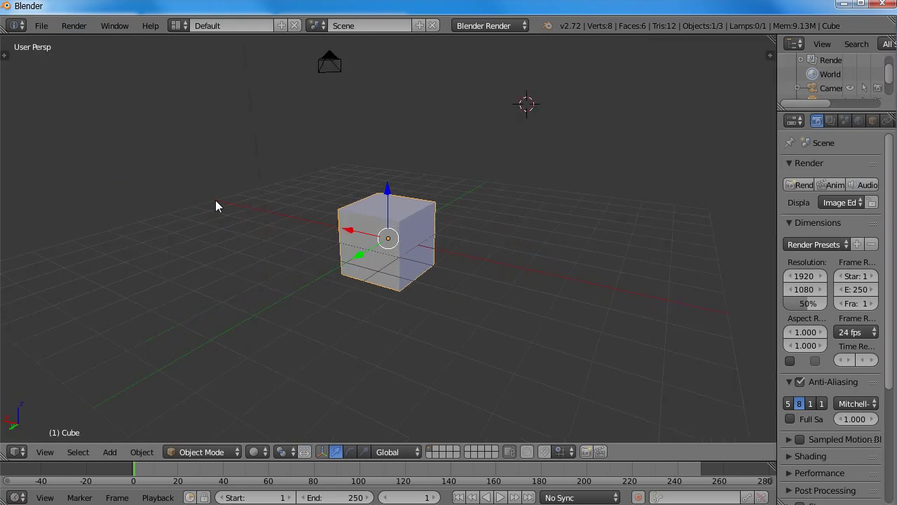
{"action": "key", "text": "t"}
{"action": "key", "text": "n"}
{"action": "key", "text": "t"}
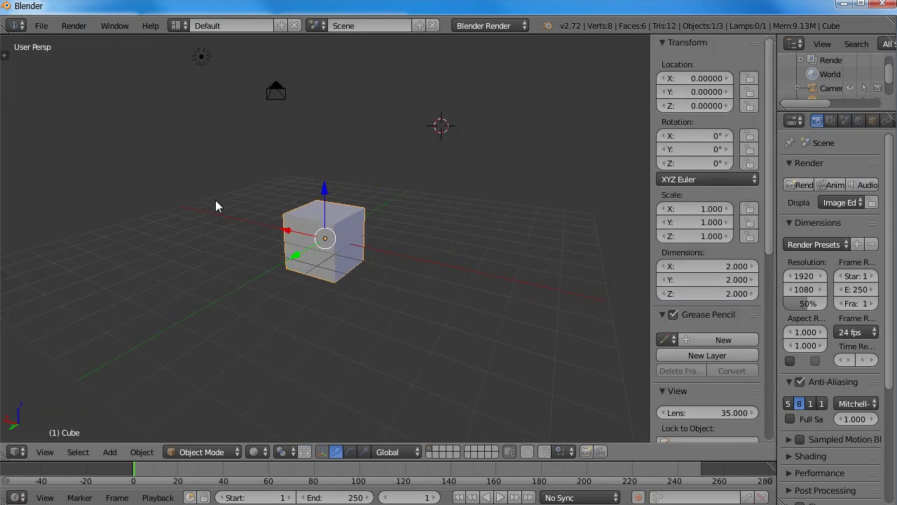
{"action": "key", "text": "t"}
{"action": "key", "text": "t"}
{"action": "key", "text": "t"}
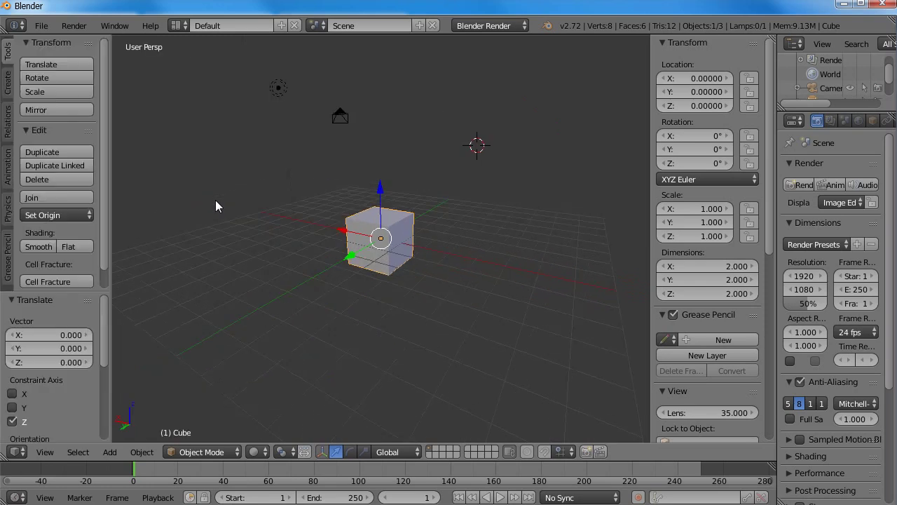
{"action": "key", "text": "n"}
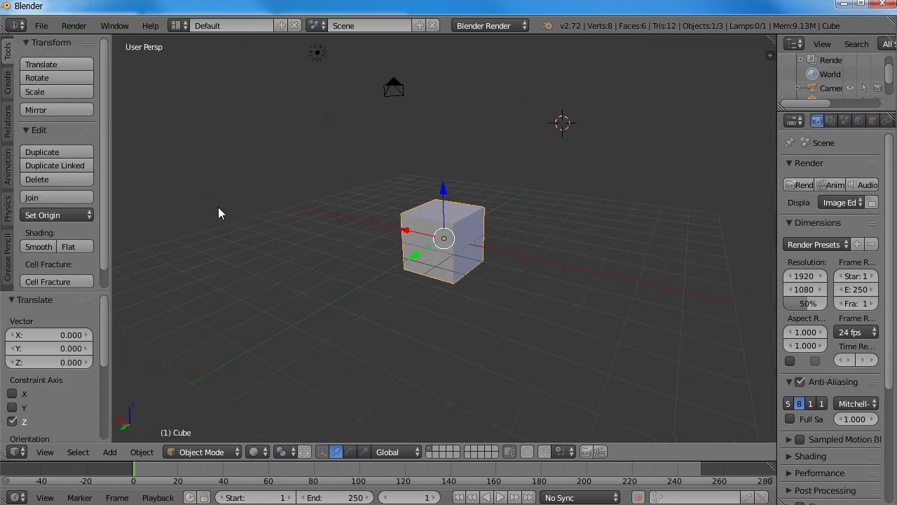
{"action": "key", "text": "n"}
{"action": "key", "text": "n"}
{"action": "key", "text": "n"}
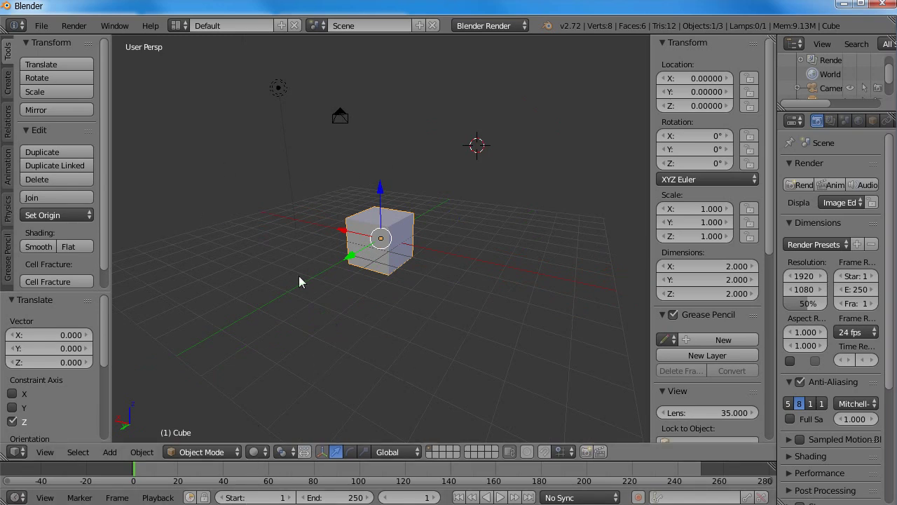
Step: Make the timeline taller and scrub the playhead to frame 84 and back
{"action": "mouse_move", "coordinate": [375, 463]}
{"action": "left_mouse_down"}
{"action": "mouse_move", "coordinate": [391, 416]}
{"action": "mouse_move", "coordinate": [390, 323]}
{"action": "left_mouse_up"}
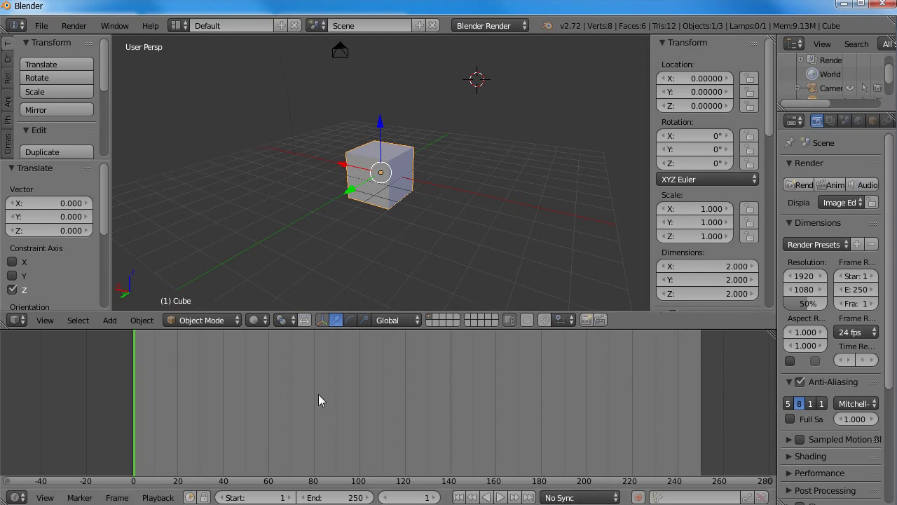
{"action": "mouse_move", "coordinate": [137, 423]}
{"action": "left_mouse_down"}
{"action": "mouse_move", "coordinate": [448, 424]}
{"action": "mouse_move", "coordinate": [139, 451]}
{"action": "mouse_move", "coordinate": [365, 449]}
{"action": "left_mouse_up"}
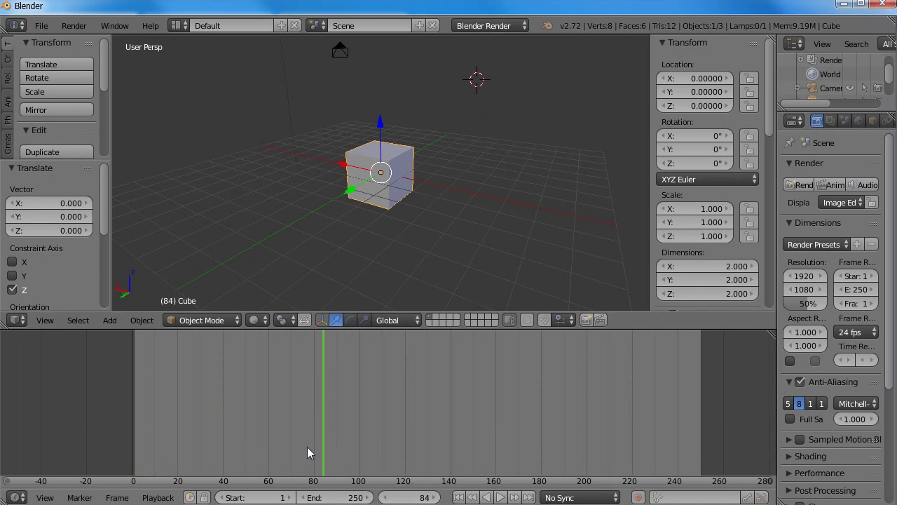
{"action": "mouse_move", "coordinate": [333, 456]}
{"action": "left_mouse_down"}
{"action": "mouse_move", "coordinate": [526, 461]}
{"action": "mouse_move", "coordinate": [216, 449]}
{"action": "mouse_move", "coordinate": [116, 456]}
{"action": "left_mouse_up"}
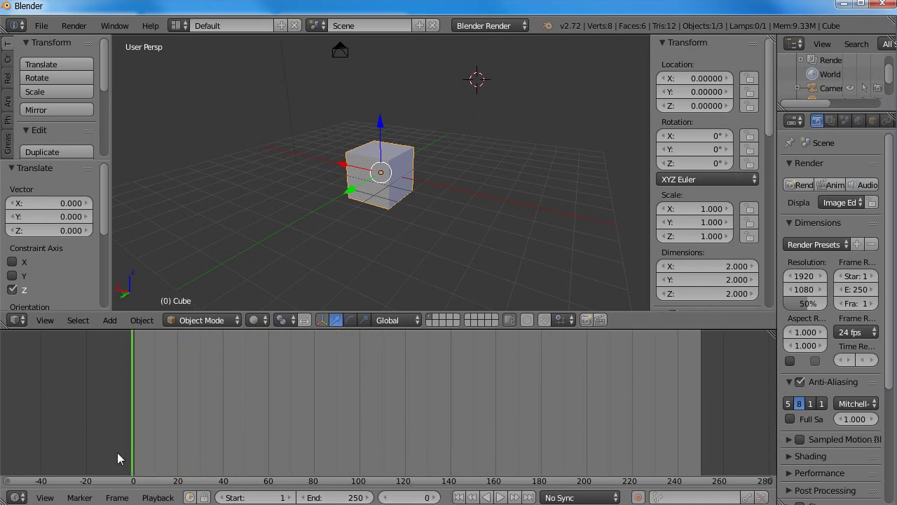
Step: Play the animation, stop it, and return to frame 1
{"action": "left_click", "coordinate": [496, 498]}
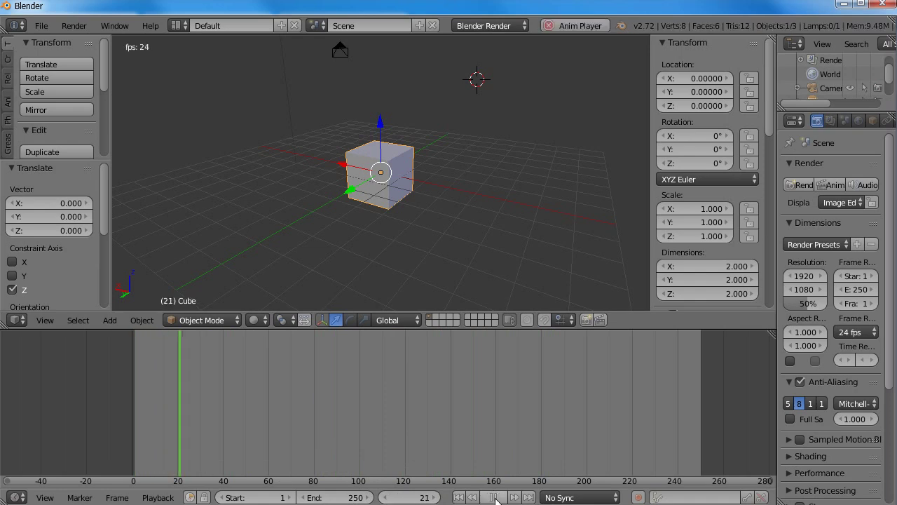
{"action": "left_click", "coordinate": [493, 497]}
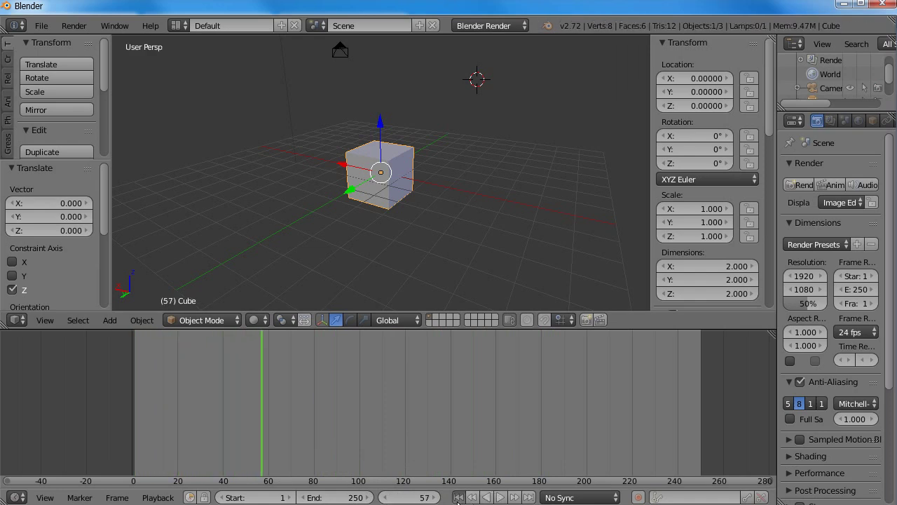
{"action": "left_click", "coordinate": [459, 498]}
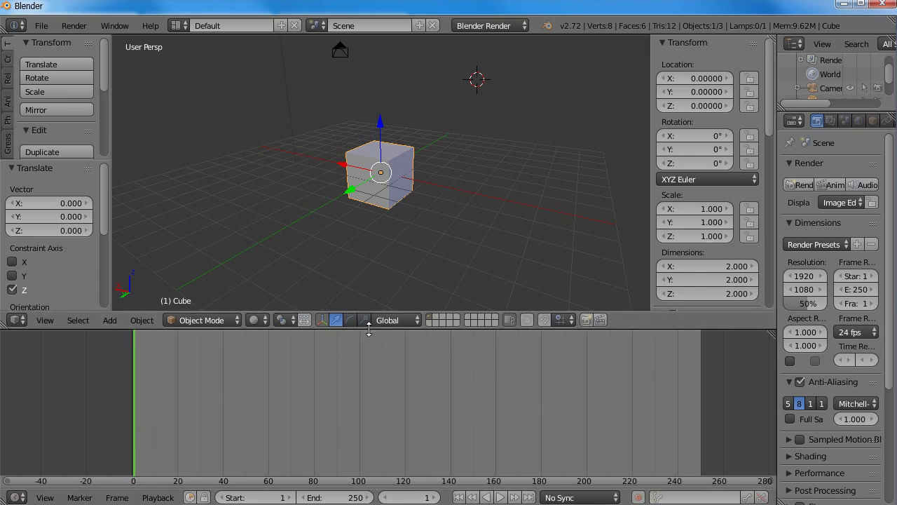
Step: Shorten the timeline, widen the properties editor, and stretch the outliner to list Scene through Lamp
{"action": "left_click_drag", "start_coordinate": [368, 328], "coordinate": [368, 413]}
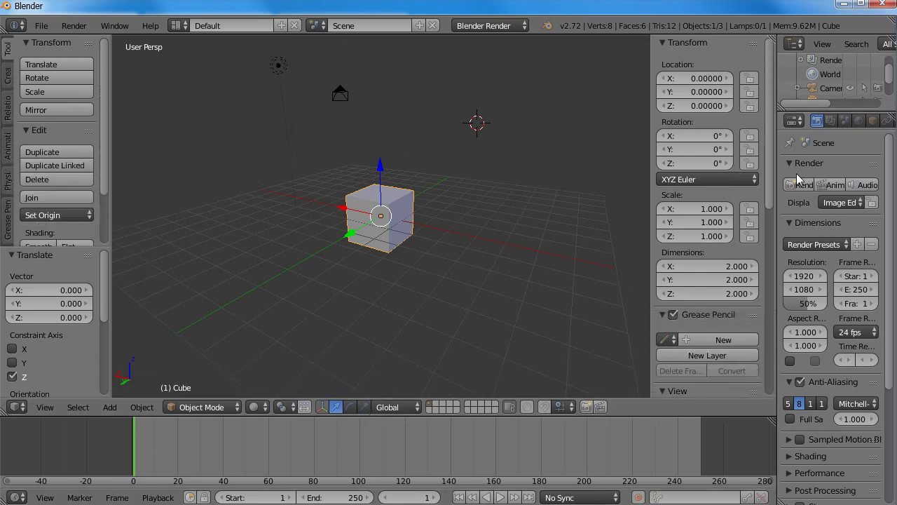
{"action": "left_click_drag", "start_coordinate": [775, 174], "coordinate": [604, 180]}
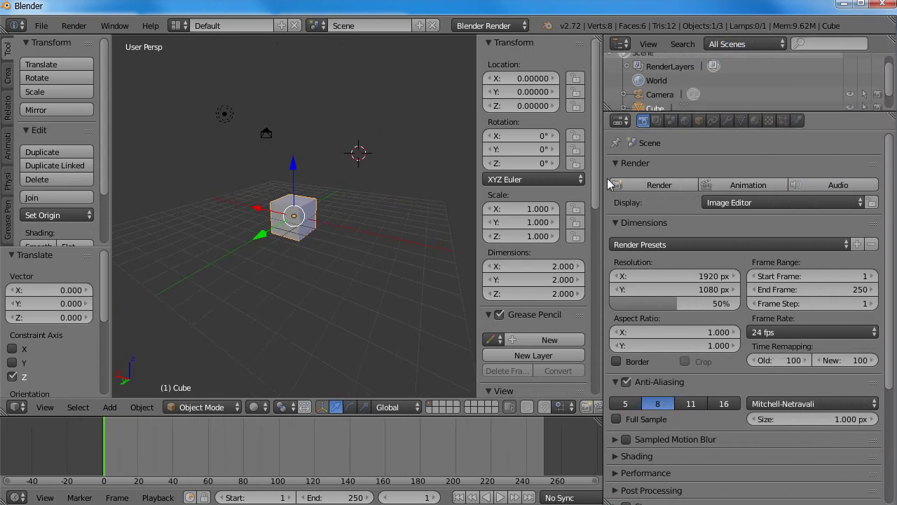
{"action": "left_click_drag", "start_coordinate": [690, 110], "coordinate": [705, 180]}
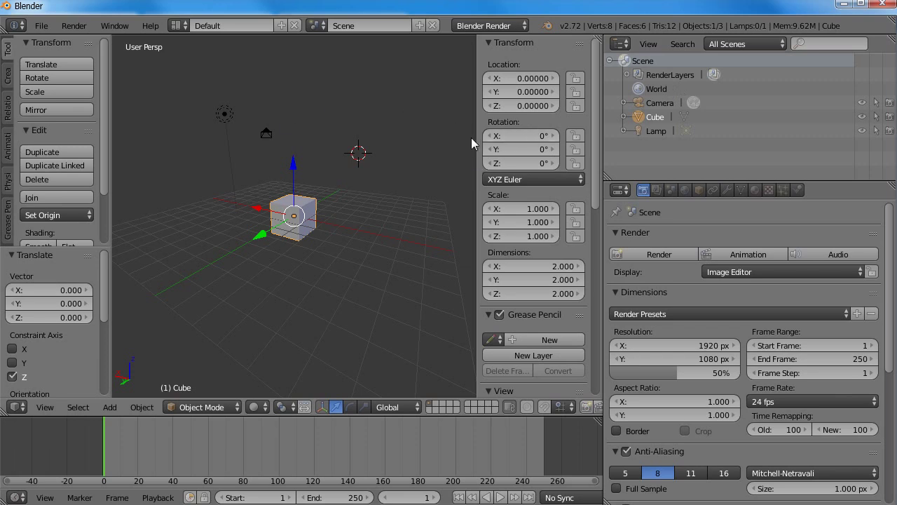
{"action": "left_click_drag", "start_coordinate": [477, 137], "coordinate": [493, 137]}
{"action": "left_click", "coordinate": [660, 103]}
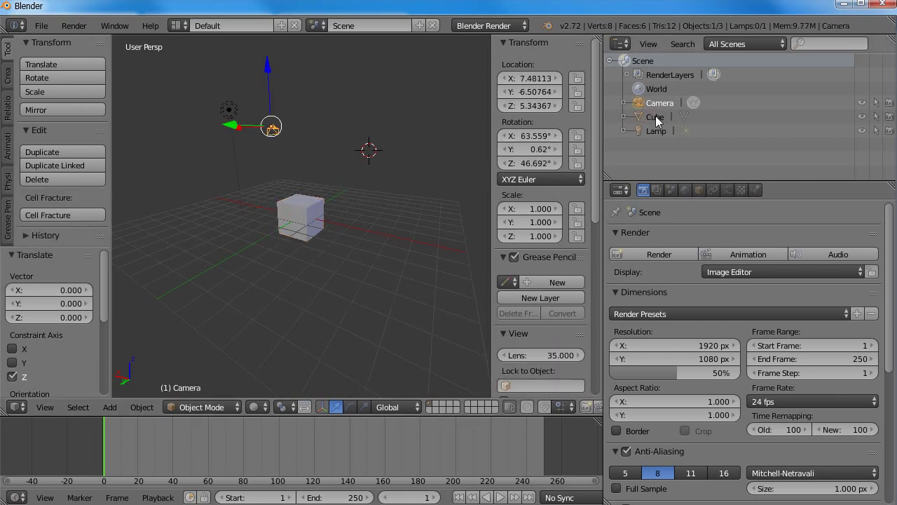
{"action": "left_click", "coordinate": [656, 117]}
{"action": "left_click", "coordinate": [656, 131]}
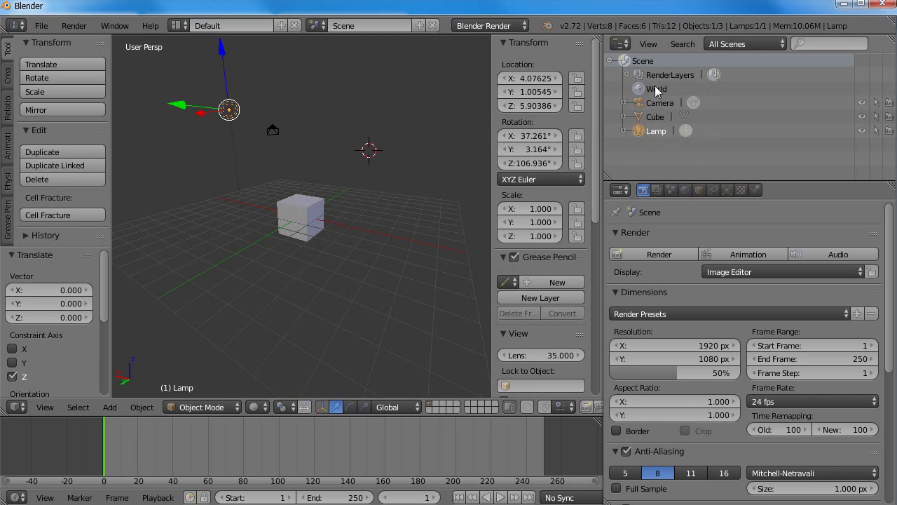
{"action": "left_click", "coordinate": [663, 116]}
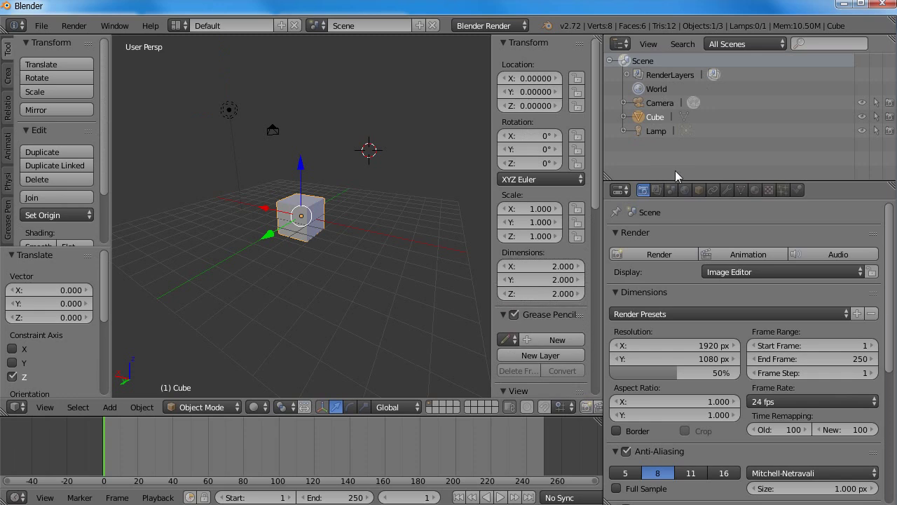
{"action": "left_click", "coordinate": [659, 131]}
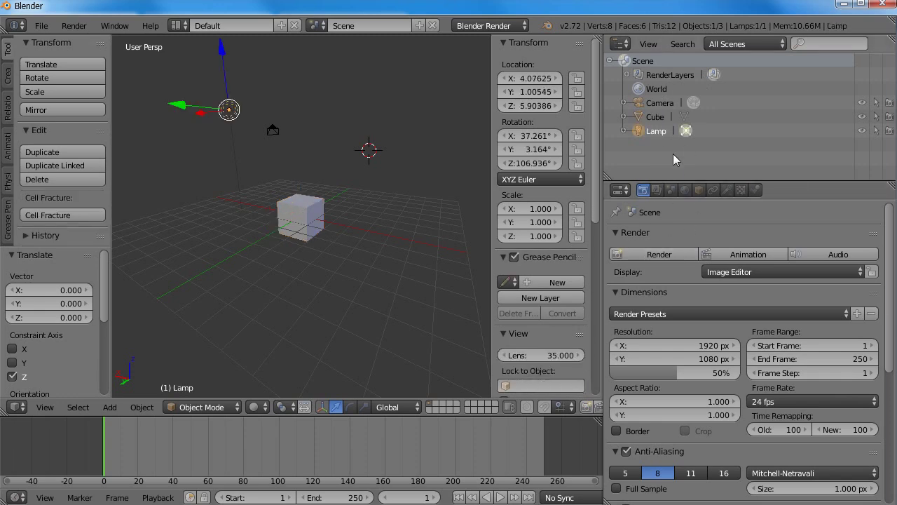
{"action": "left_click", "coordinate": [659, 118]}
{"action": "left_click", "coordinate": [659, 103]}
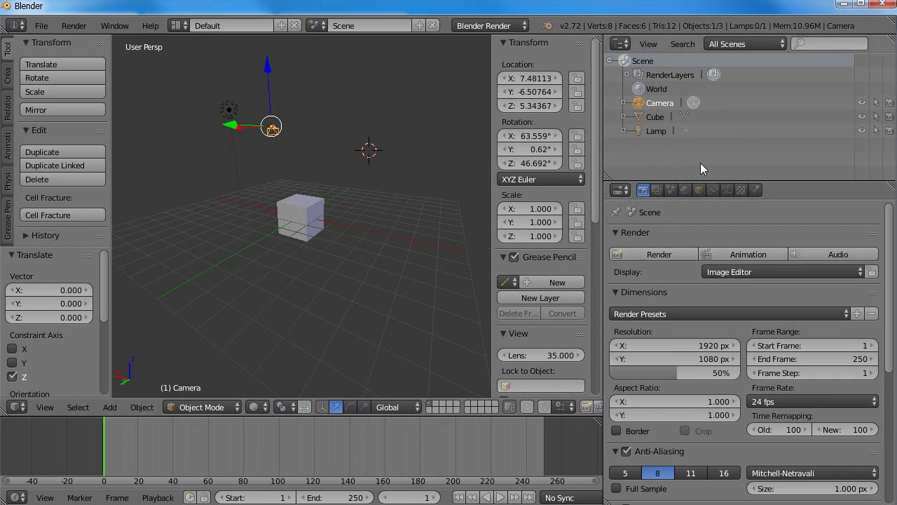
{"action": "left_click", "coordinate": [656, 117]}
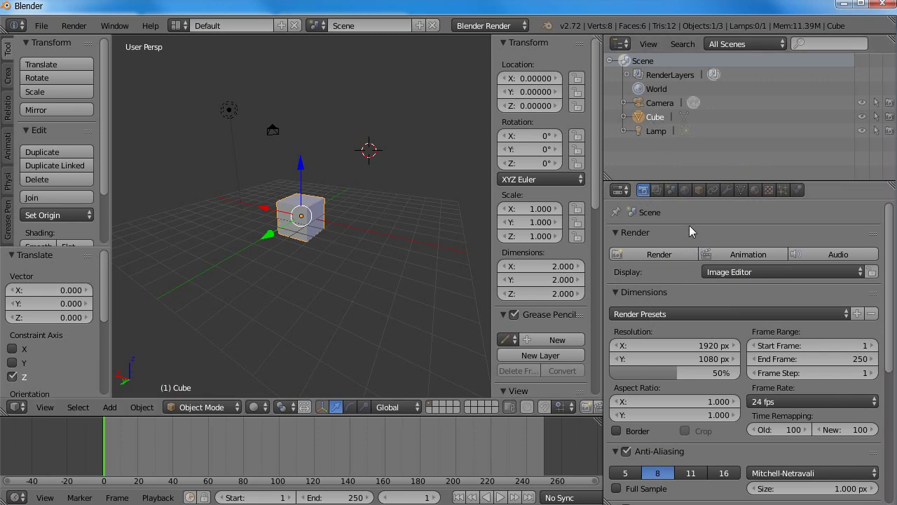
Step: Look through the Cube's Object, Constraints, mesh Data and Material property tabs
{"action": "left_click", "coordinate": [699, 191]}
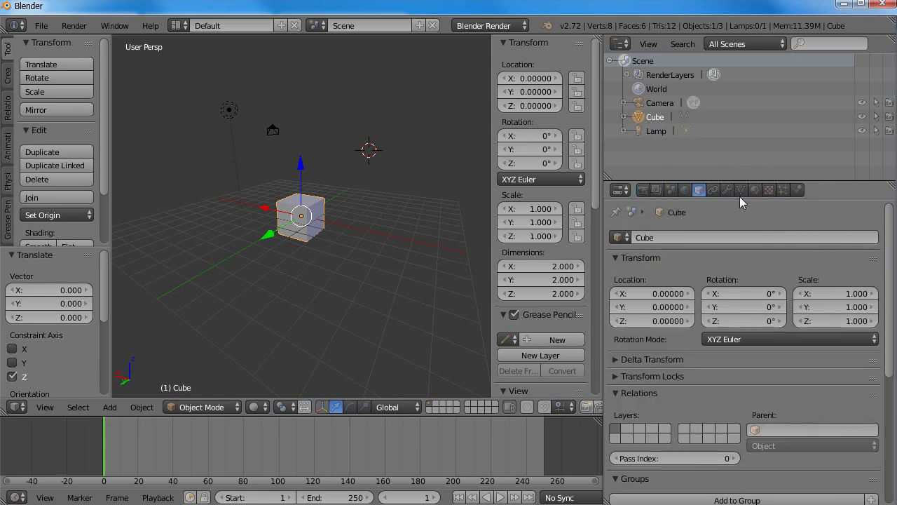
{"action": "left_click", "coordinate": [713, 190]}
{"action": "left_click", "coordinate": [741, 190]}
{"action": "left_click", "coordinate": [755, 190]}
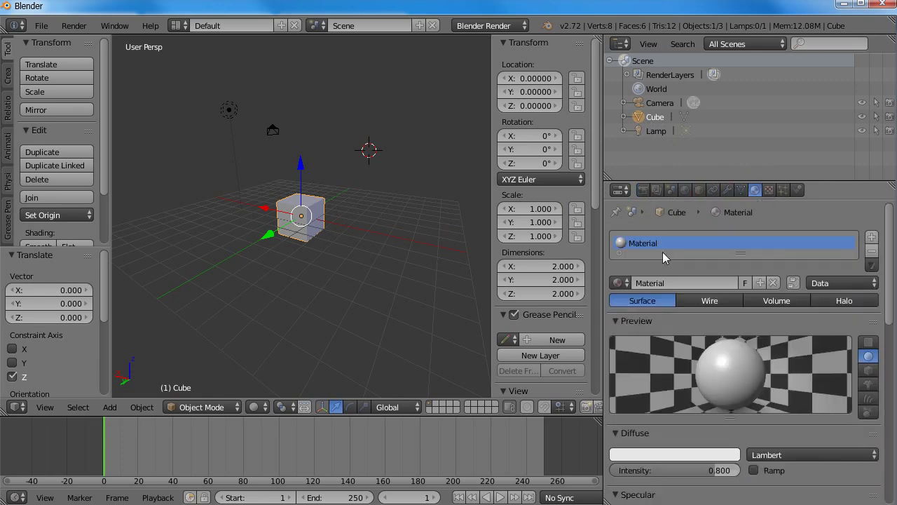
Step: Switch between Camera and Lamp in the Outliner, ending on the Camera's 35 mm lens settings
{"action": "left_click", "coordinate": [659, 103]}
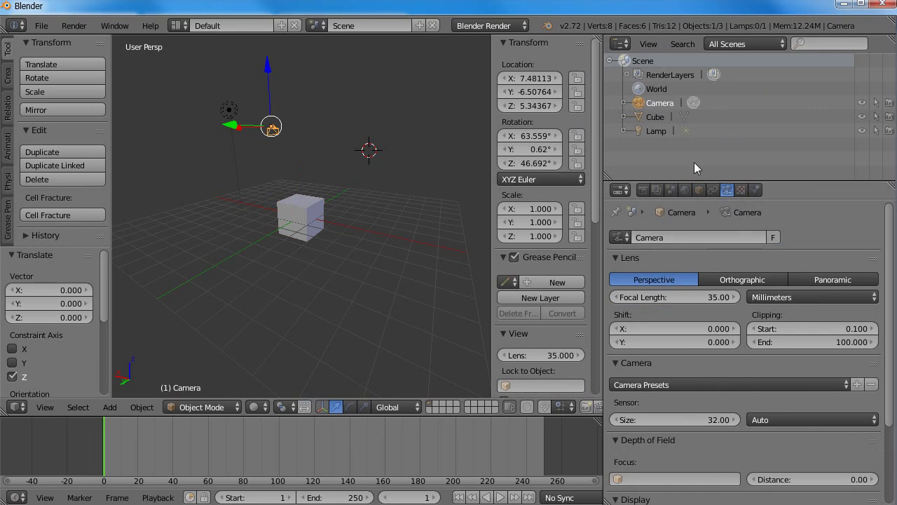
{"action": "left_click", "coordinate": [657, 131]}
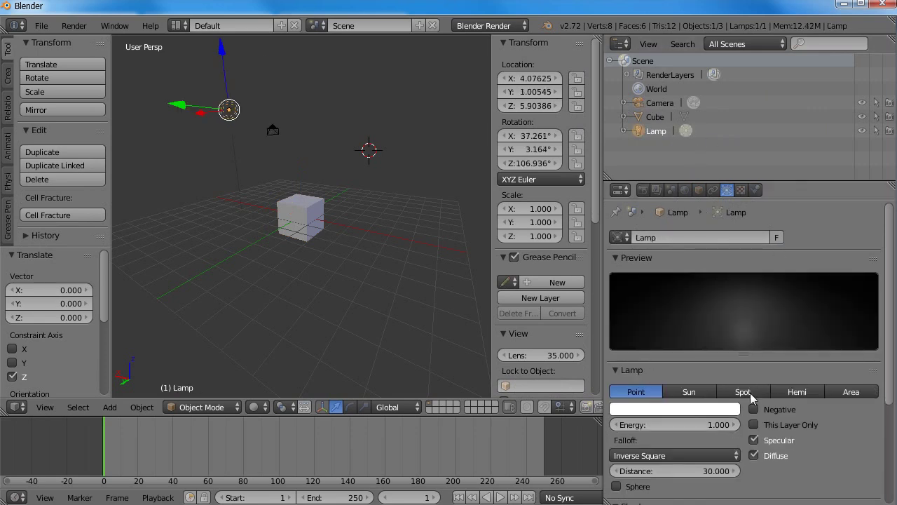
{"action": "left_click", "coordinate": [659, 103]}
{"action": "left_click", "coordinate": [656, 131]}
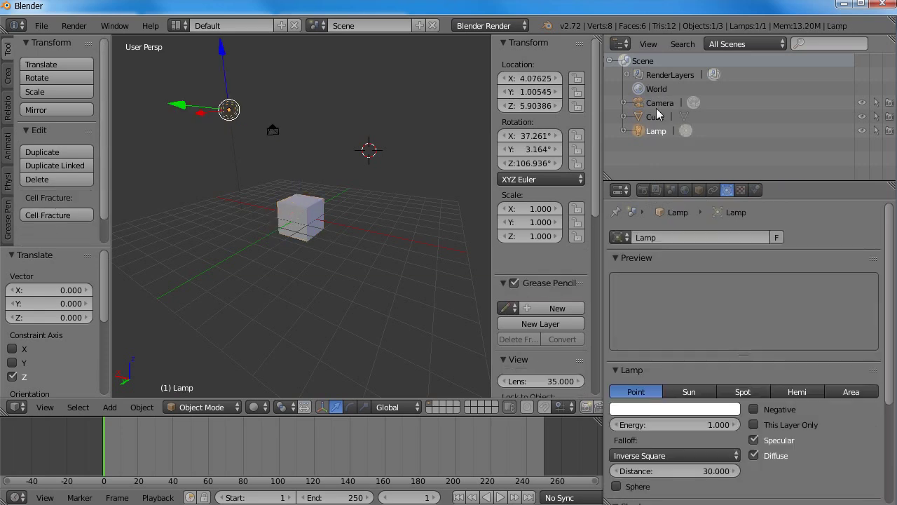
{"action": "left_click", "coordinate": [658, 104]}
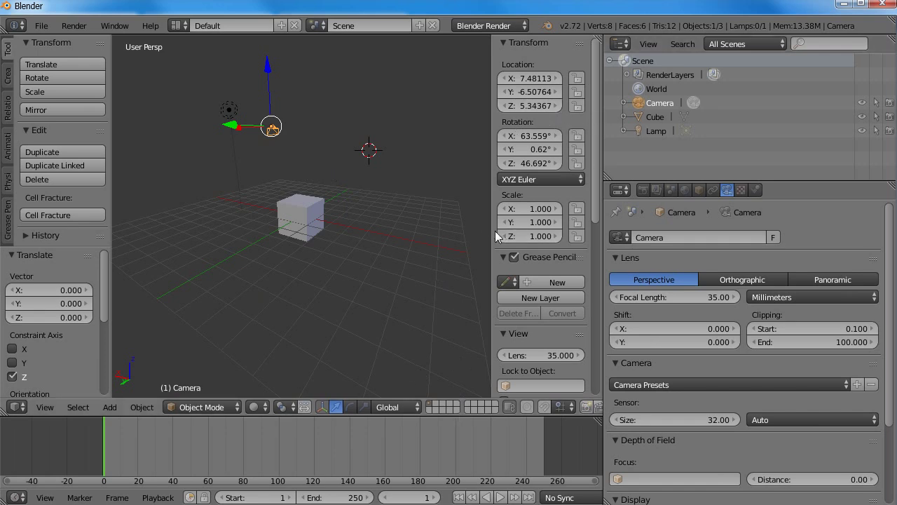
Step: Resize the borders between the 3D view and the outliner and properties panels
{"action": "left_click_drag", "start_coordinate": [490, 231], "coordinate": [640, 241]}
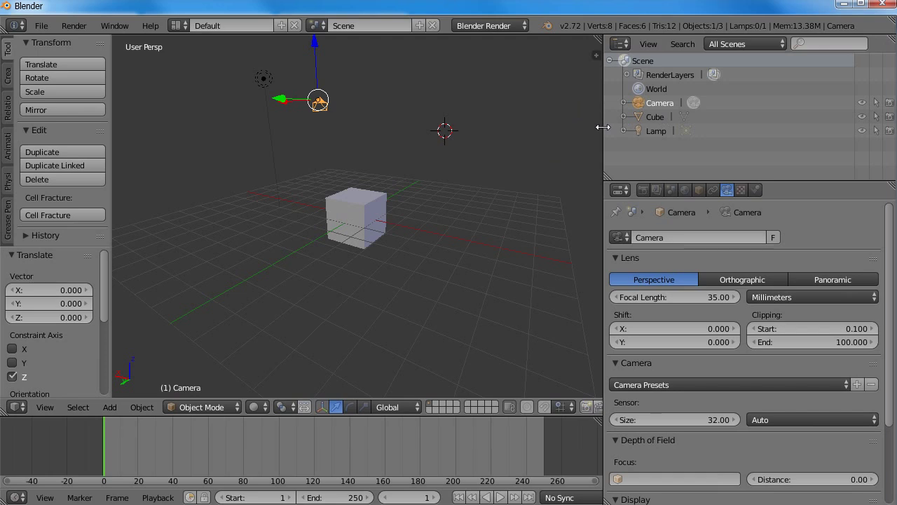
{"action": "mouse_move", "coordinate": [603, 127]}
{"action": "left_mouse_down"}
{"action": "mouse_move", "coordinate": [794, 191]}
{"action": "mouse_move", "coordinate": [537, 184]}
{"action": "mouse_move", "coordinate": [617, 197]}
{"action": "mouse_move", "coordinate": [481, 204]}
{"action": "mouse_move", "coordinate": [432, 232]}
{"action": "mouse_move", "coordinate": [741, 245]}
{"action": "left_mouse_up"}
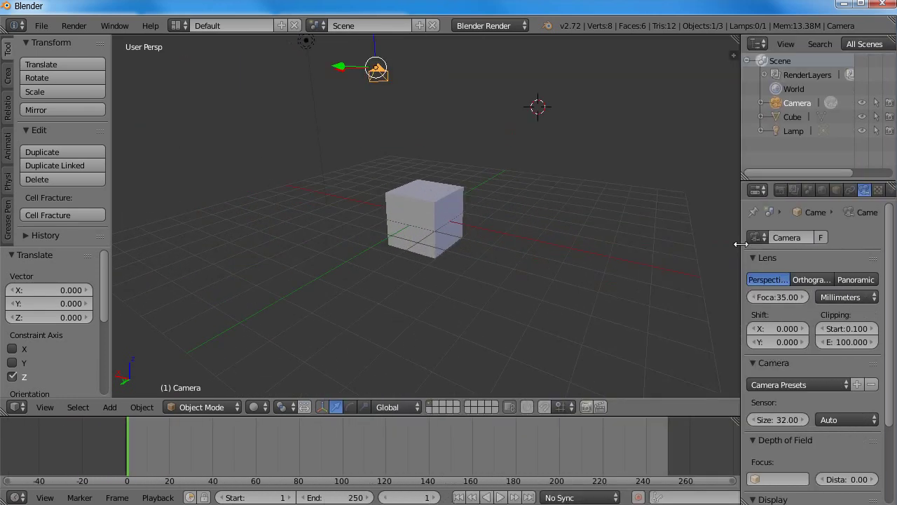
{"action": "mouse_move", "coordinate": [633, 414]}
{"action": "left_mouse_down"}
{"action": "mouse_move", "coordinate": [633, 463]}
{"action": "mouse_move", "coordinate": [659, 29]}
{"action": "mouse_move", "coordinate": [621, 340]}
{"action": "mouse_move", "coordinate": [621, 253]}
{"action": "mouse_move", "coordinate": [577, 353]}
{"action": "mouse_move", "coordinate": [575, 388]}
{"action": "left_mouse_up"}
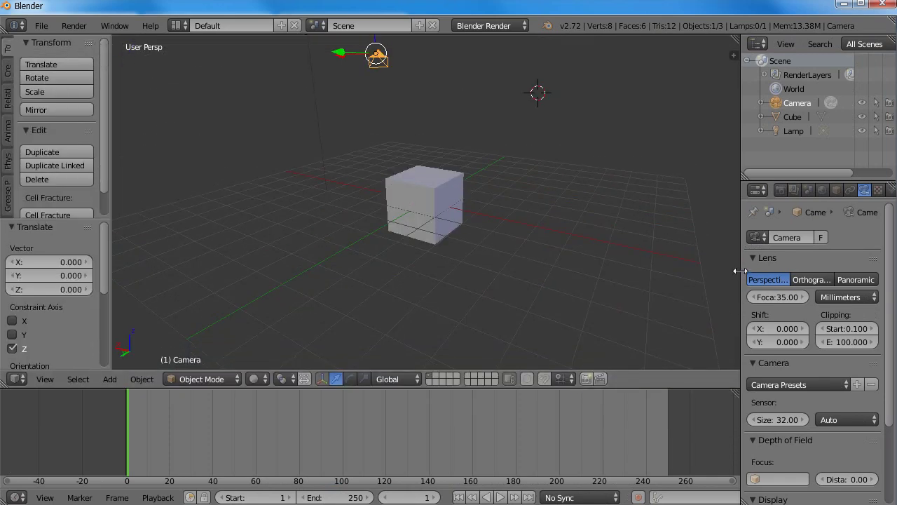
{"action": "mouse_move", "coordinate": [741, 275]}
{"action": "left_mouse_down"}
{"action": "mouse_move", "coordinate": [554, 278]}
{"action": "mouse_move", "coordinate": [673, 279]}
{"action": "left_mouse_up"}
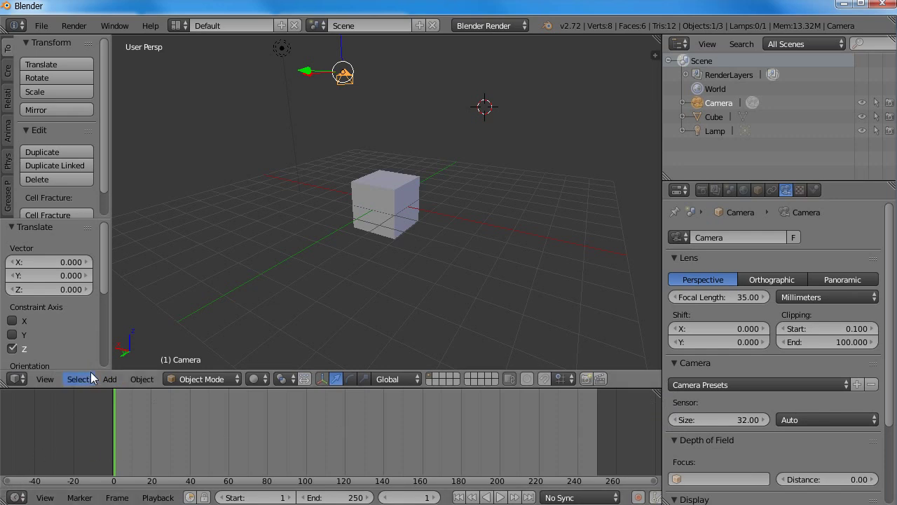
Step: Collapse and restore the 3D view header, then split the 3D view into side-by-side viewports
{"action": "left_click_drag", "start_coordinate": [97, 369], "coordinate": [86, 408]}
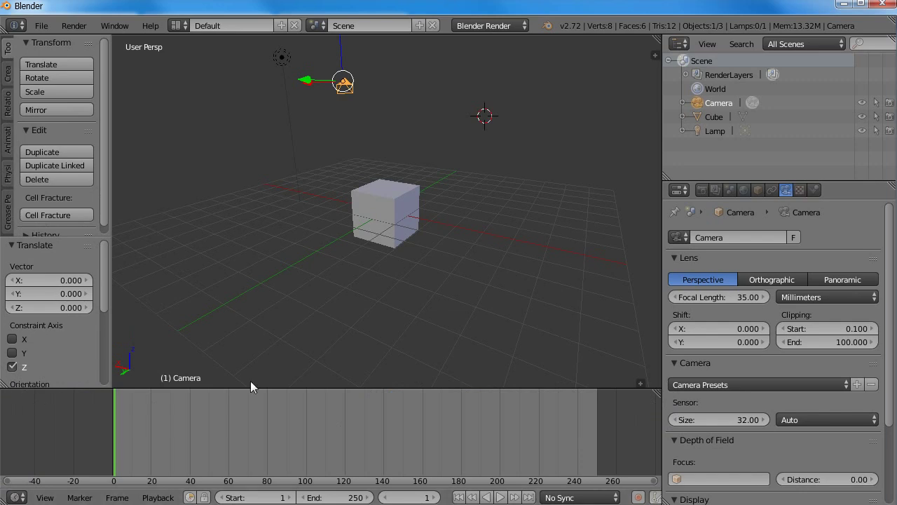
{"action": "left_click", "coordinate": [641, 383]}
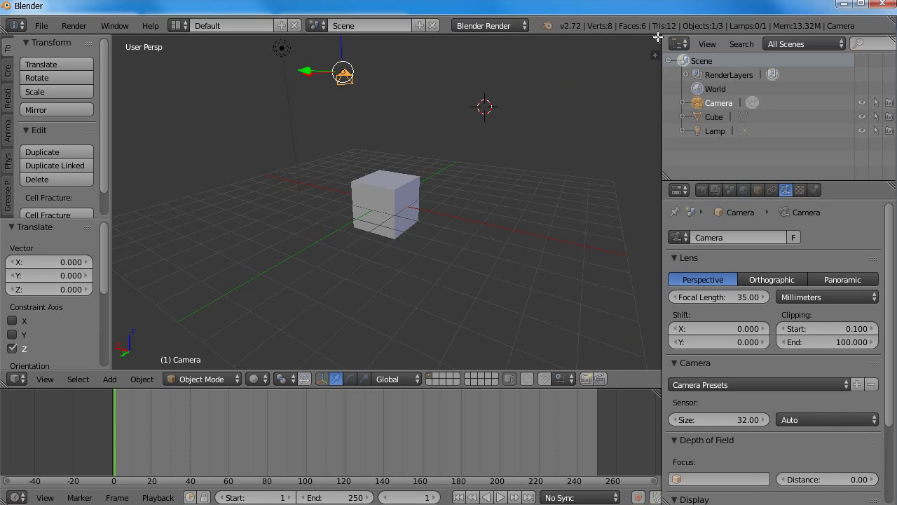
{"action": "left_click_drag", "start_coordinate": [657, 37], "coordinate": [376, 136]}
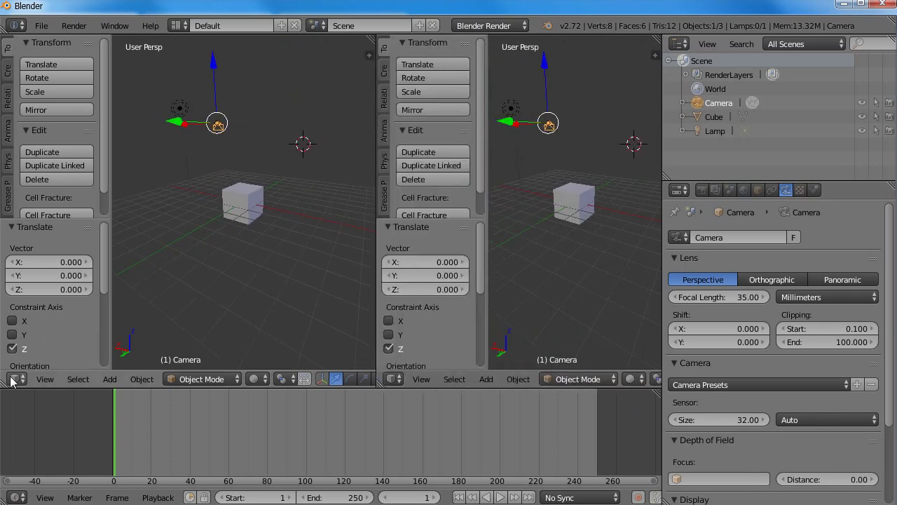
Step: Split the left 3D view into two, then merge the middle view back into the left one
{"action": "left_click_drag", "start_coordinate": [3, 380], "coordinate": [214, 379]}
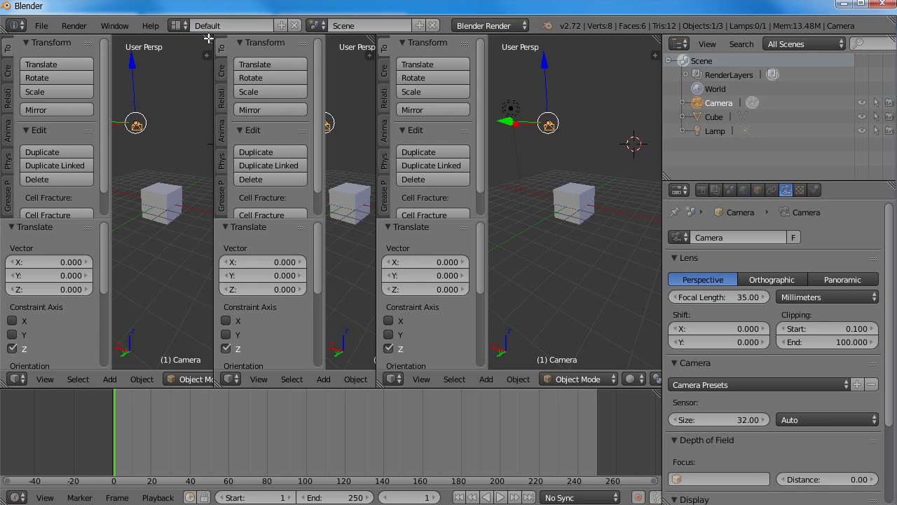
{"action": "left_click_drag", "start_coordinate": [209, 39], "coordinate": [262, 54]}
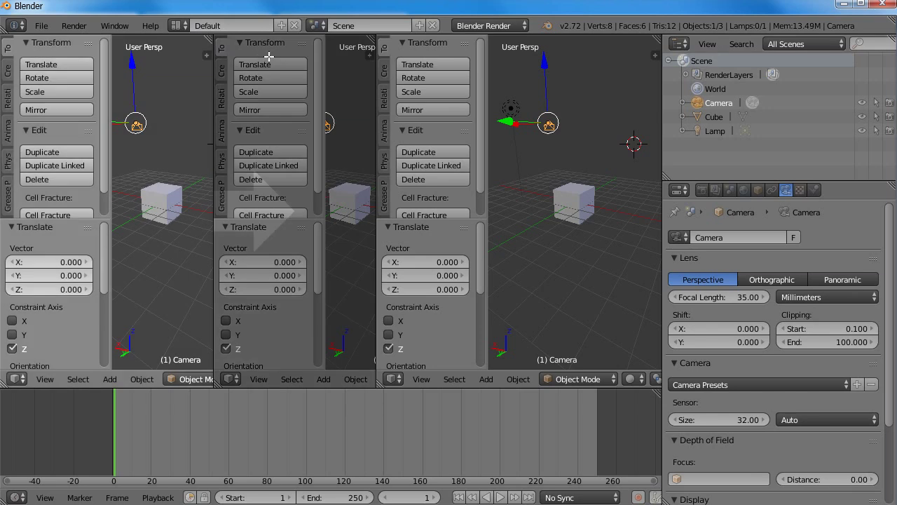
{"action": "left_click_drag", "start_coordinate": [251, 71], "coordinate": [200, 77]}
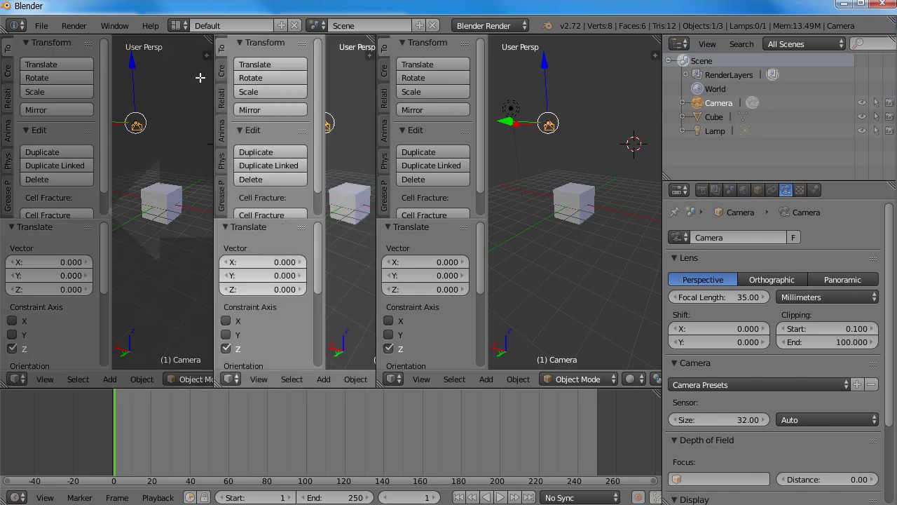
{"action": "mouse_move", "coordinate": [129, 88]}
{"action": "left_mouse_down"}
{"action": "mouse_move", "coordinate": [178, 97]}
{"action": "mouse_move", "coordinate": [177, 115]}
{"action": "left_mouse_up"}
{"action": "left_click_drag", "start_coordinate": [249, 121], "coordinate": [194, 125]}
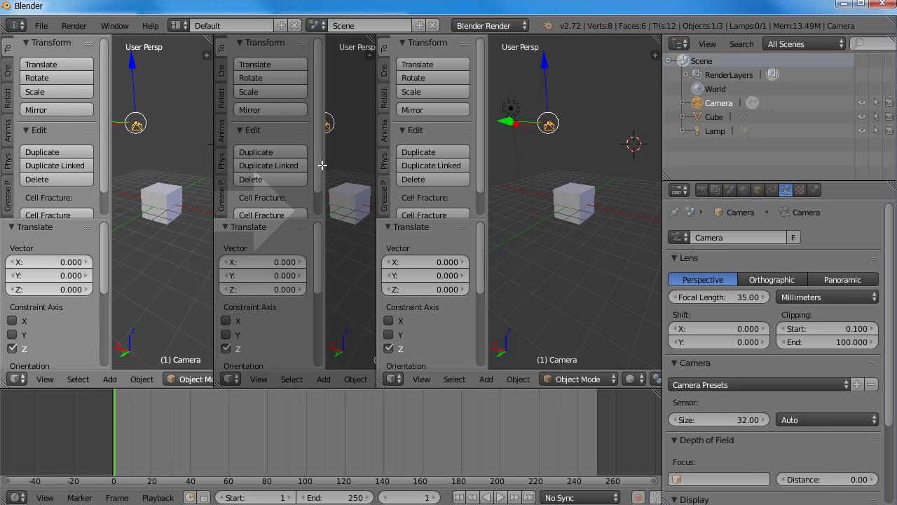
{"action": "left_click_drag", "start_coordinate": [322, 165], "coordinate": [321, 165]}
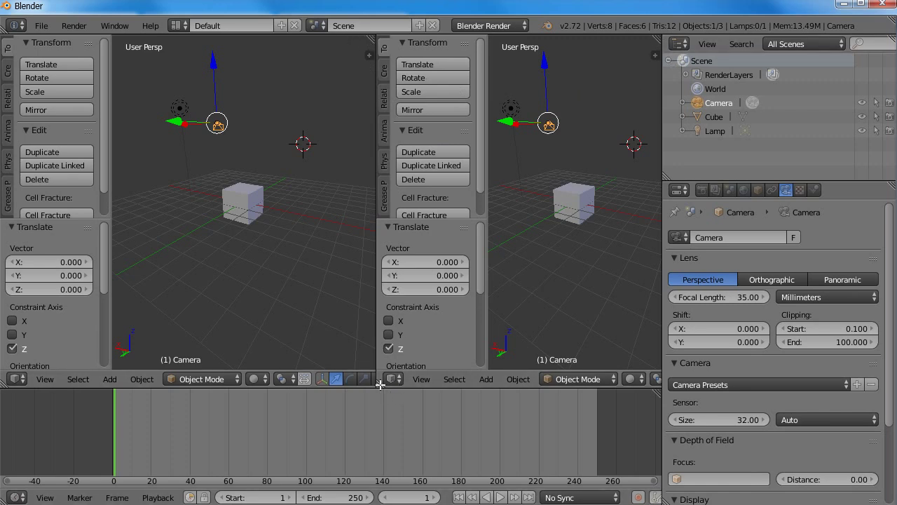
Step: Split the right view top and bottom, rejoin the views, then let the timeline fill the area
{"action": "mouse_move", "coordinate": [379, 384]}
{"action": "left_mouse_down"}
{"action": "mouse_move", "coordinate": [379, 303]}
{"action": "mouse_move", "coordinate": [379, 383]}
{"action": "mouse_move", "coordinate": [318, 382]}
{"action": "mouse_move", "coordinate": [430, 379]}
{"action": "left_mouse_up"}
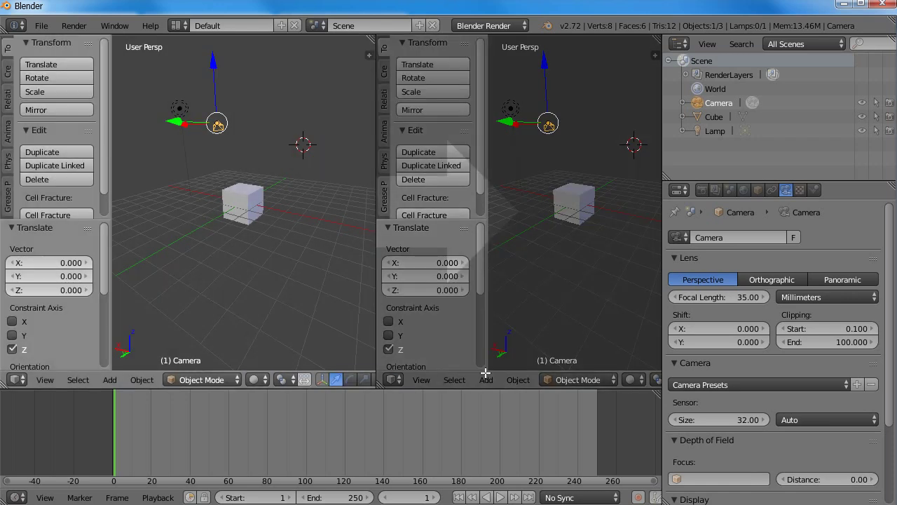
{"action": "left_click_drag", "start_coordinate": [430, 379], "coordinate": [486, 372]}
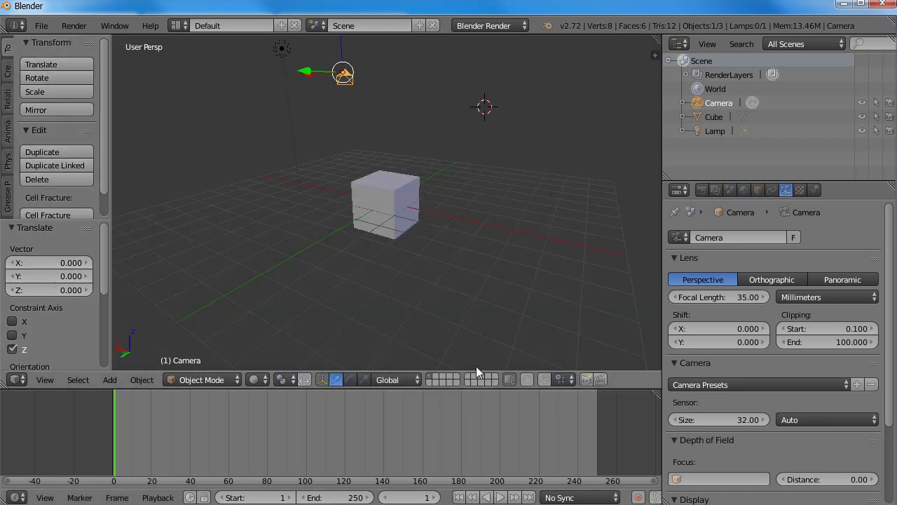
{"action": "left_click_drag", "start_coordinate": [661, 400], "coordinate": [640, 266]}
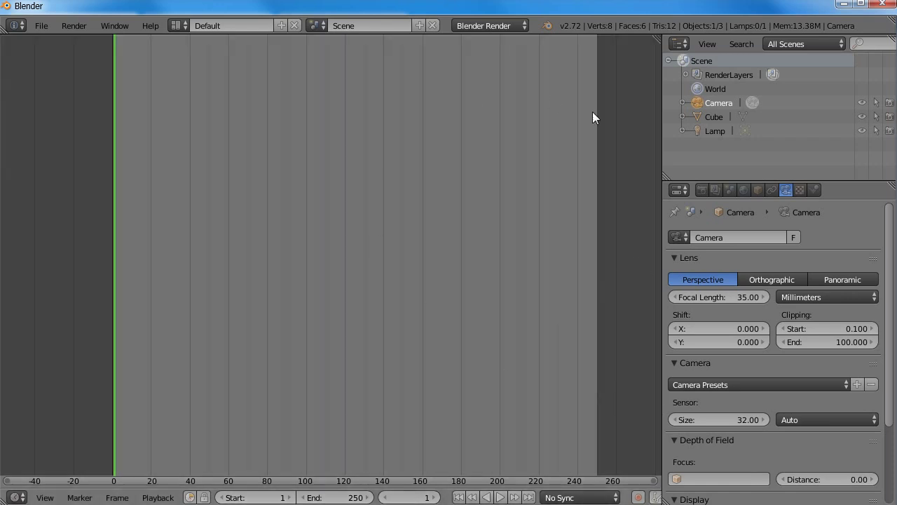
Step: Split the timeline into upper and lower areas, split the upper one, and set frame 131
{"action": "left_click_drag", "start_coordinate": [652, 35], "coordinate": [659, 313]}
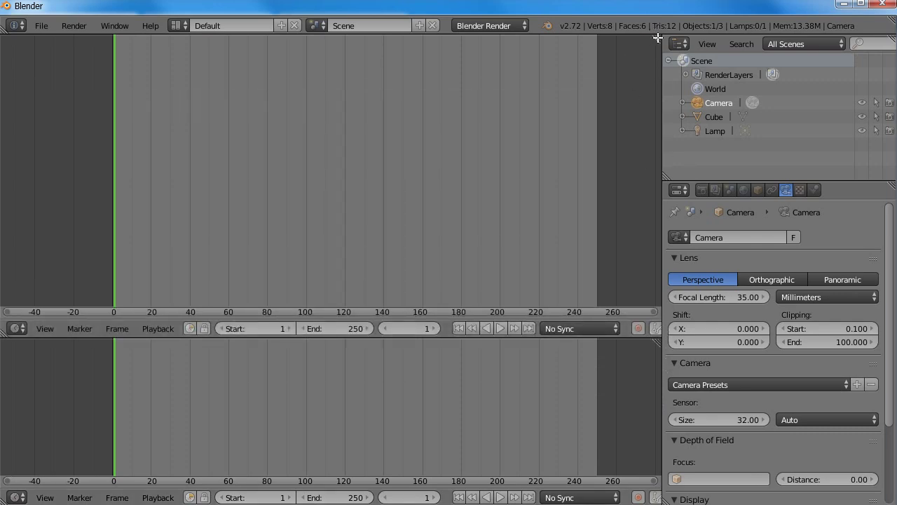
{"action": "left_click_drag", "start_coordinate": [657, 37], "coordinate": [314, 78]}
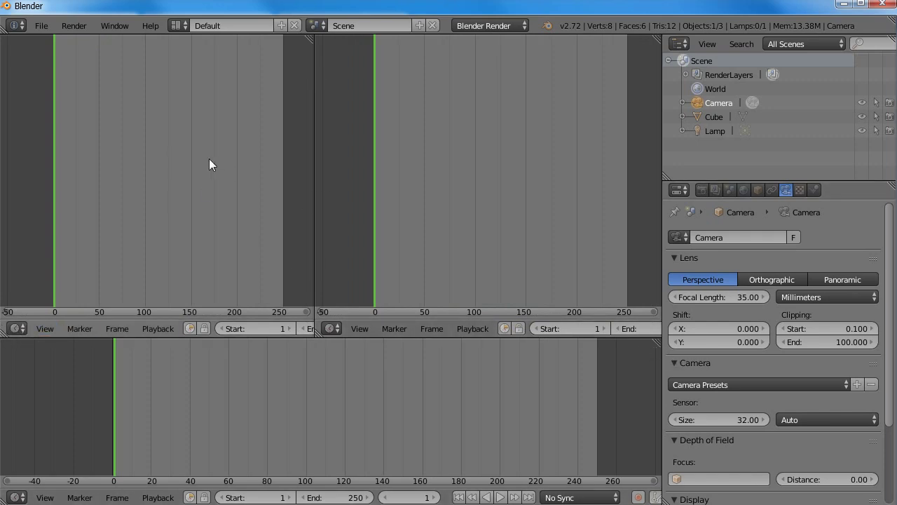
{"action": "left_click", "coordinate": [412, 150]}
{"action": "left_click", "coordinate": [173, 156]}
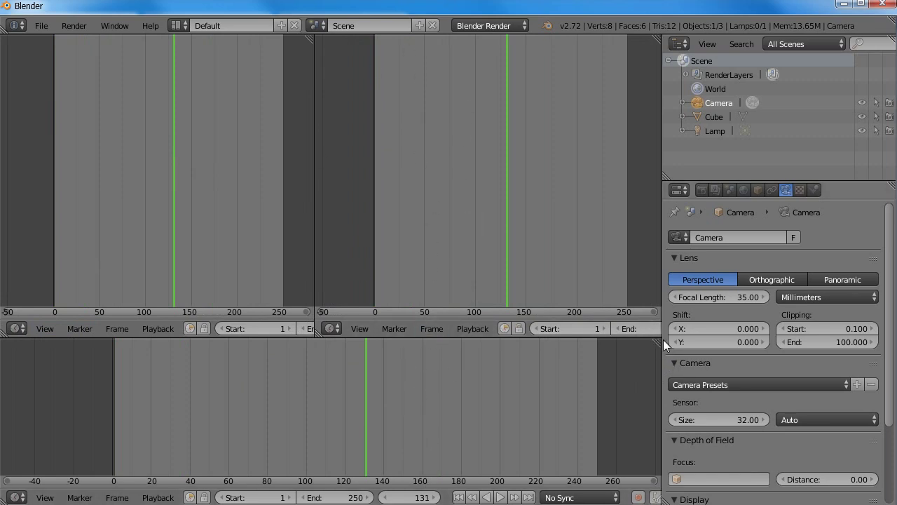
Step: Try splitting and merging the timeline areas, ending with two stacked timelines
{"action": "mouse_move", "coordinate": [659, 340]}
{"action": "left_mouse_down"}
{"action": "mouse_move", "coordinate": [614, 230]}
{"action": "mouse_move", "coordinate": [415, 381]}
{"action": "left_mouse_up"}
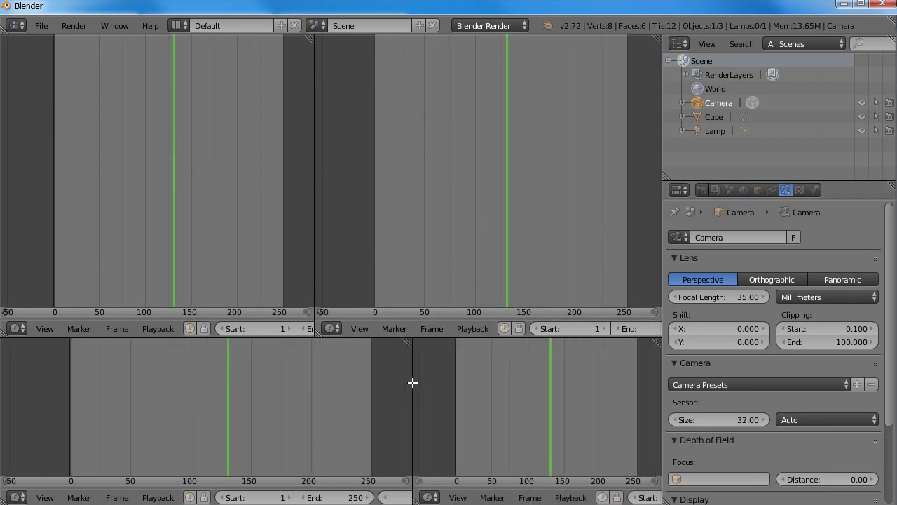
{"action": "left_click_drag", "start_coordinate": [418, 341], "coordinate": [509, 351]}
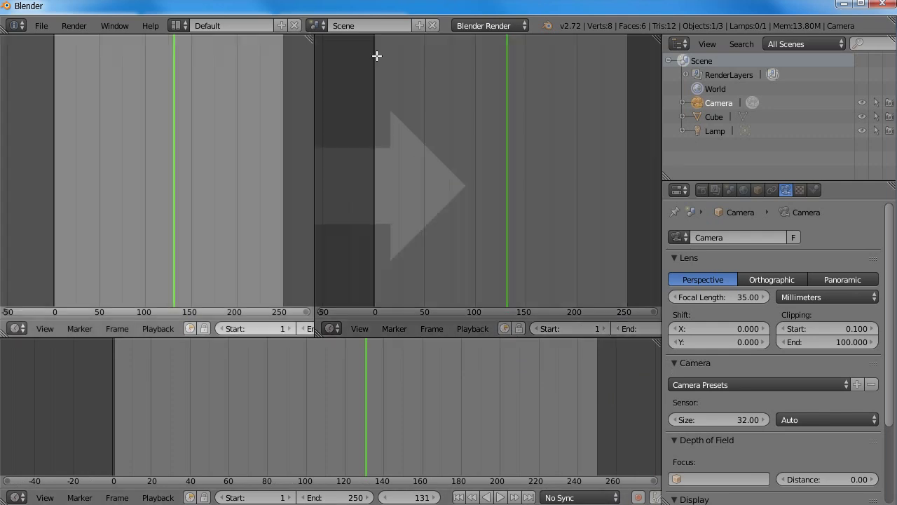
{"action": "left_click_drag", "start_coordinate": [310, 37], "coordinate": [376, 54]}
{"action": "left_click_drag", "start_coordinate": [656, 342], "coordinate": [633, 147]}
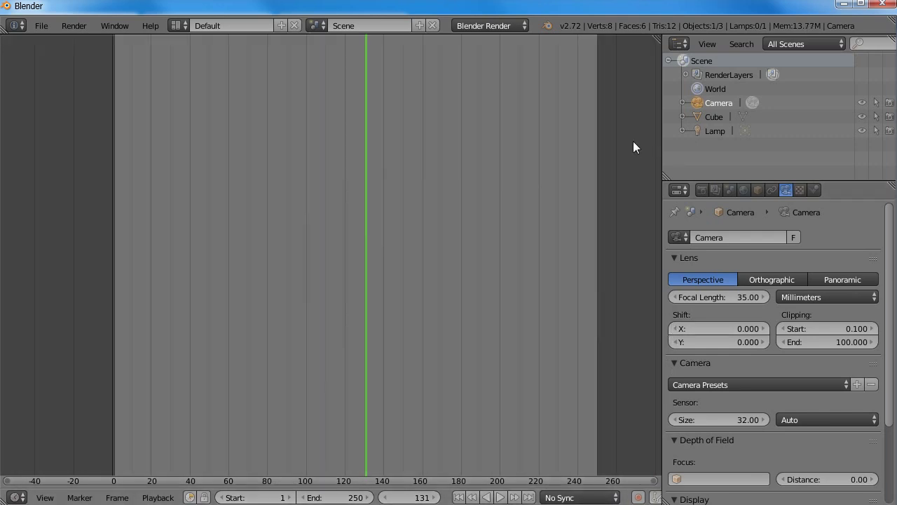
{"action": "left_click_drag", "start_coordinate": [657, 40], "coordinate": [662, 324]}
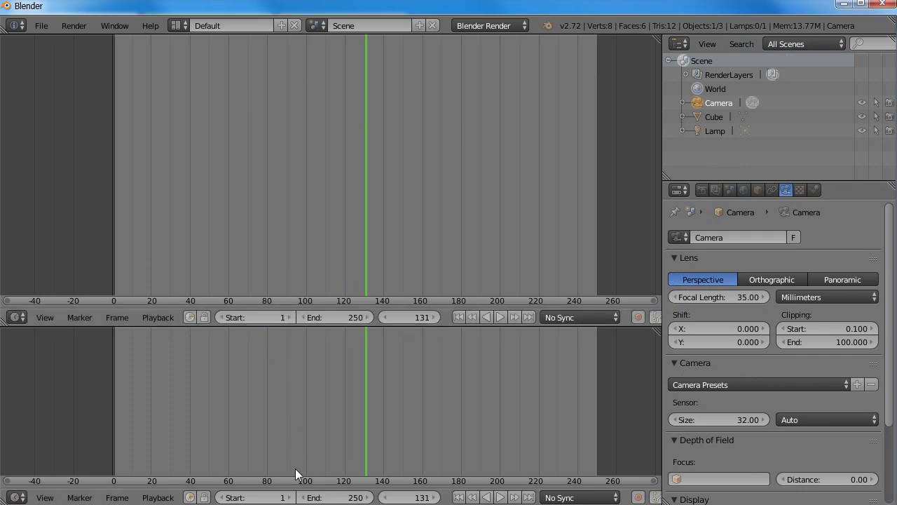
{"action": "mouse_move", "coordinate": [295, 490]}
{"action": "left_mouse_down"}
{"action": "mouse_move", "coordinate": [291, 501]}
{"action": "mouse_move", "coordinate": [377, 398]}
{"action": "left_mouse_up"}
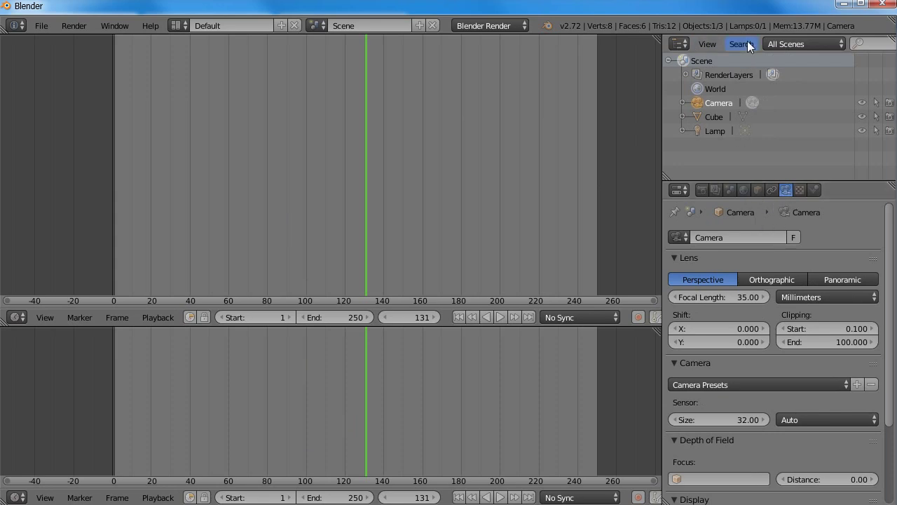
{"action": "mouse_move", "coordinate": [745, 52]}
{"action": "left_mouse_down"}
{"action": "mouse_move", "coordinate": [764, 2]}
{"action": "mouse_move", "coordinate": [759, 194]}
{"action": "mouse_move", "coordinate": [765, 147]}
{"action": "left_mouse_up"}
{"action": "left_click_drag", "start_coordinate": [765, 198], "coordinate": [755, 164]}
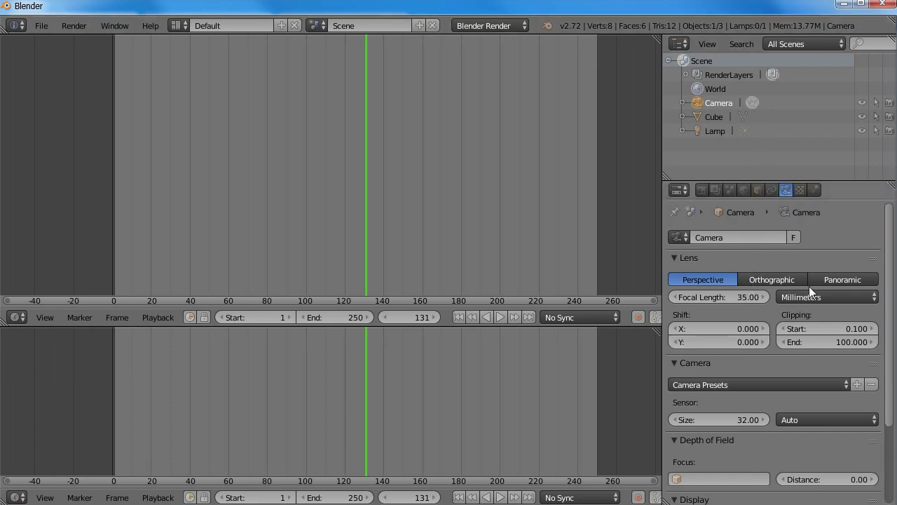
{"action": "right_click", "coordinate": [840, 190]}
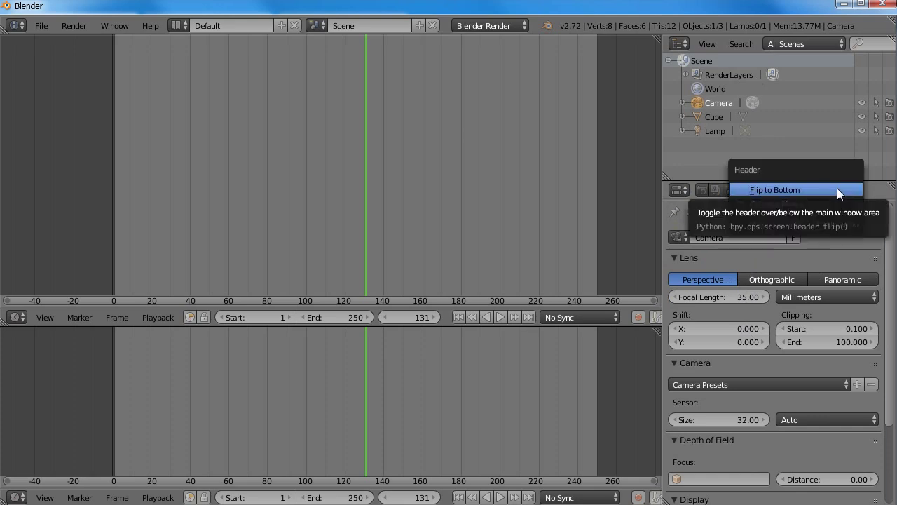
{"action": "left_click", "coordinate": [758, 189]}
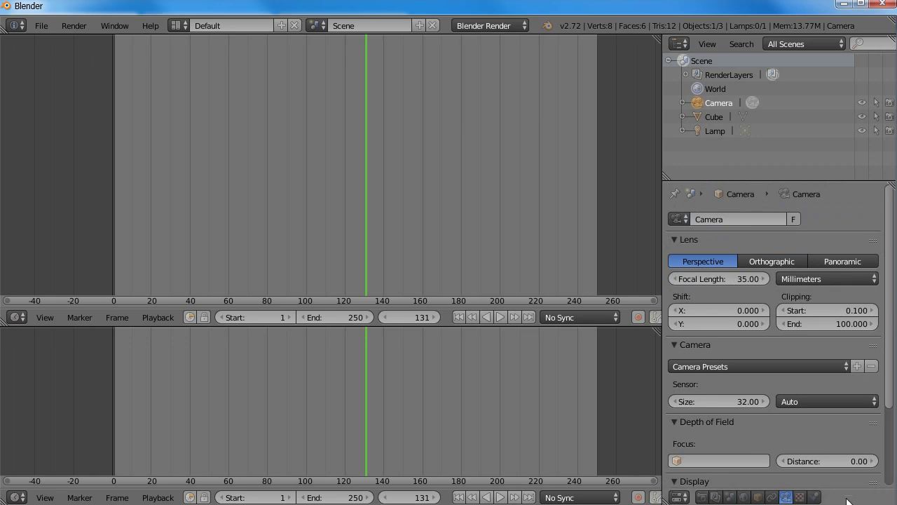
{"action": "right_click", "coordinate": [806, 497]}
{"action": "left_click", "coordinate": [781, 449]}
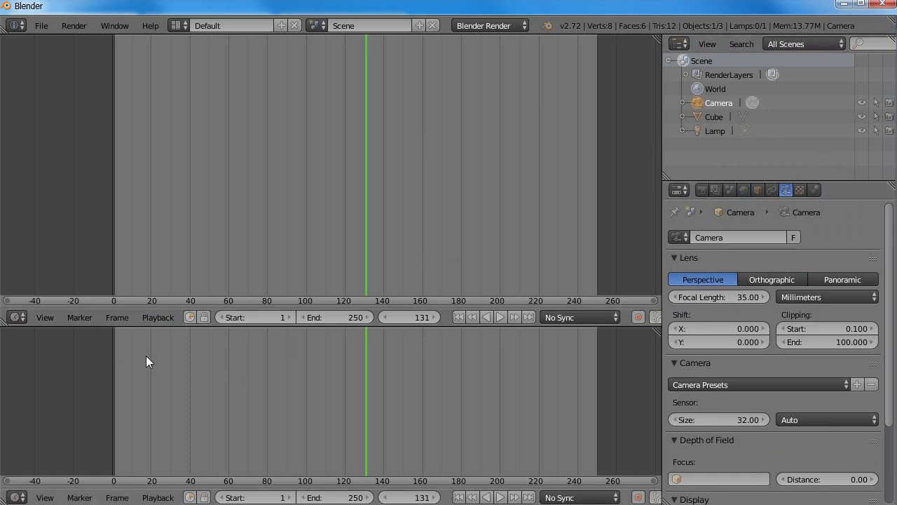
{"action": "left_click", "coordinate": [22, 318]}
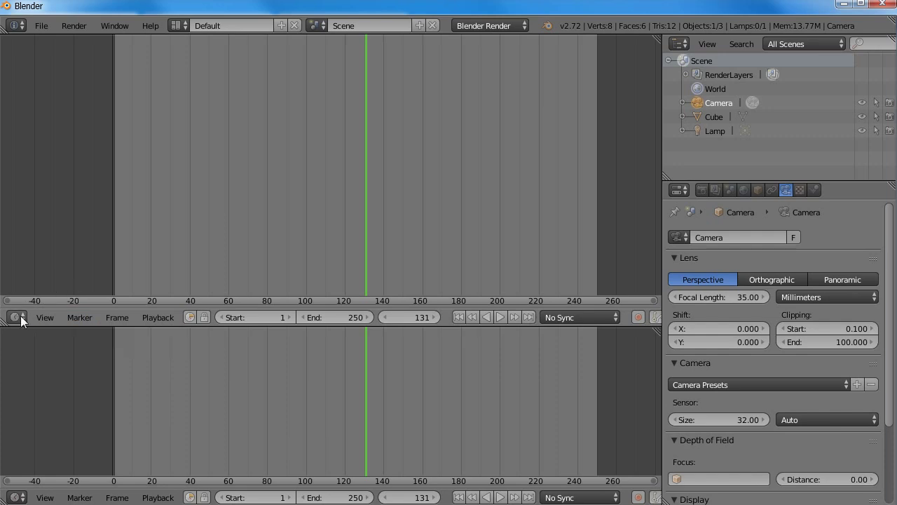
{"action": "left_click", "coordinate": [19, 320]}
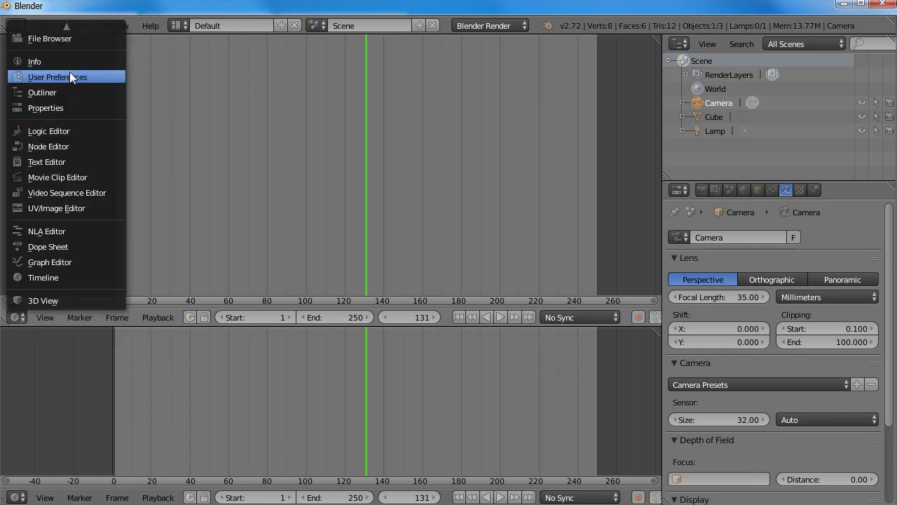
{"action": "left_click", "coordinate": [45, 300]}
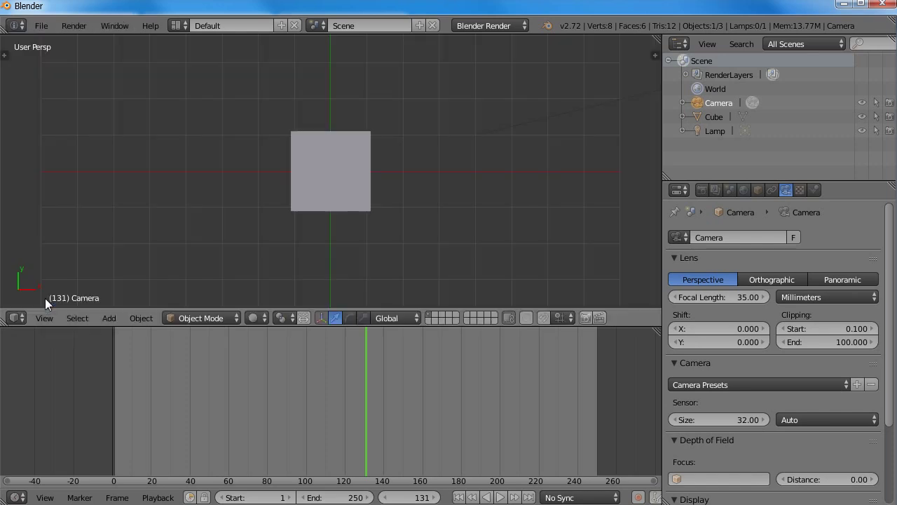
{"action": "mouse_move", "coordinate": [329, 269]}
{"action": "middle_mouse_down"}
{"action": "mouse_move", "coordinate": [303, 192]}
{"action": "mouse_move", "coordinate": [387, 154]}
{"action": "middle_mouse_up"}
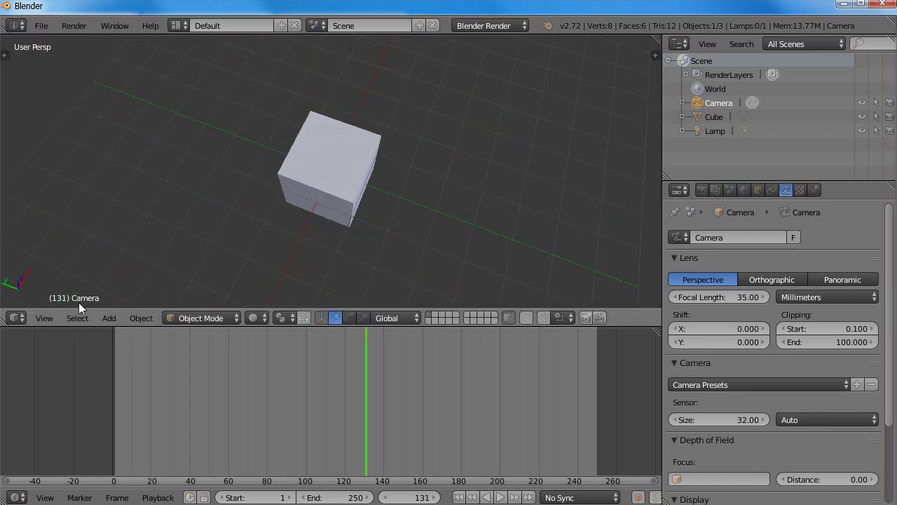
{"action": "left_click", "coordinate": [20, 318]}
{"action": "left_click", "coordinate": [55, 249]}
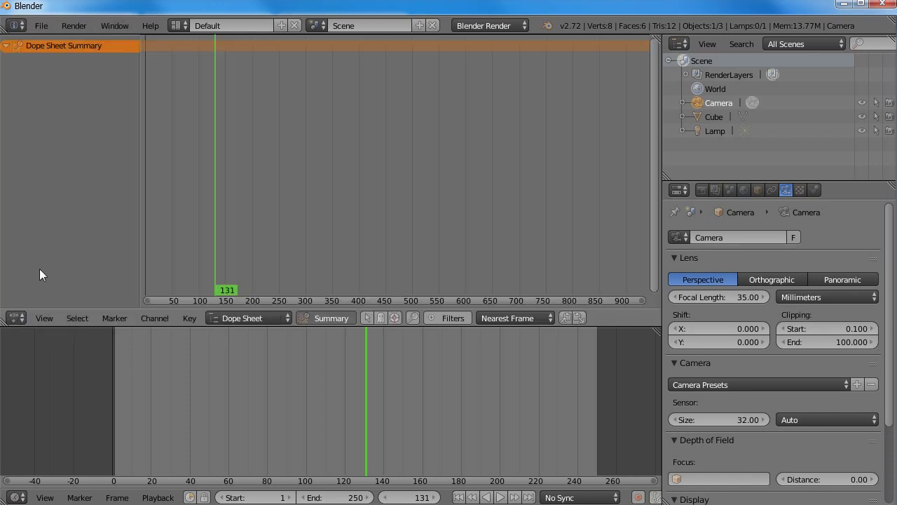
{"action": "left_click", "coordinate": [19, 319]}
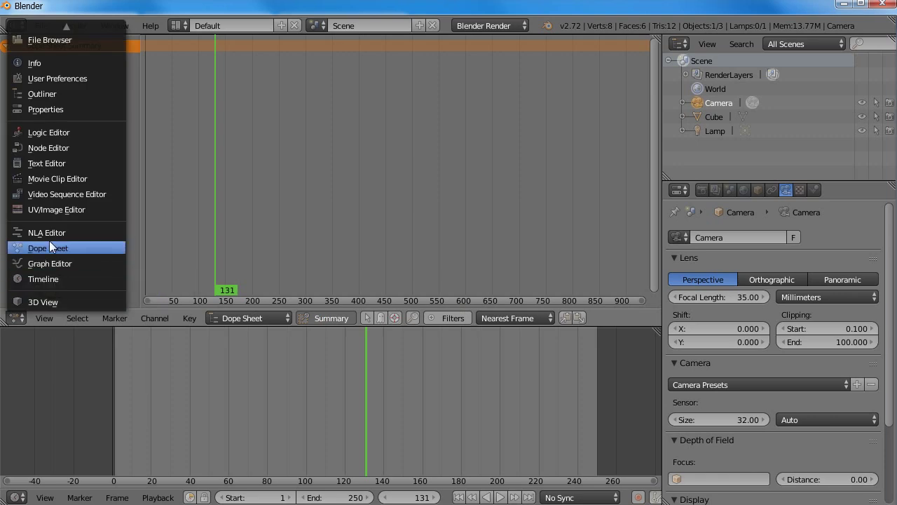
{"action": "left_click", "coordinate": [52, 269]}
{"action": "left_click", "coordinate": [22, 318]}
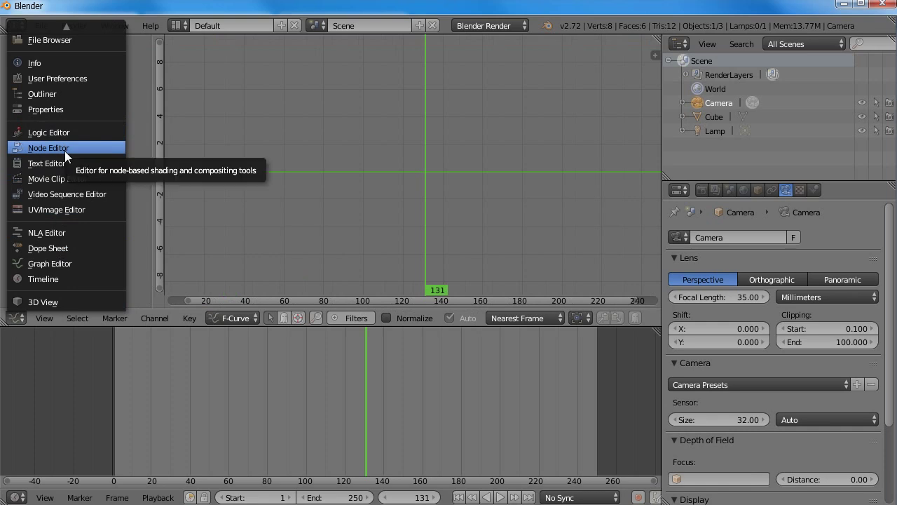
{"action": "left_click", "coordinate": [63, 180]}
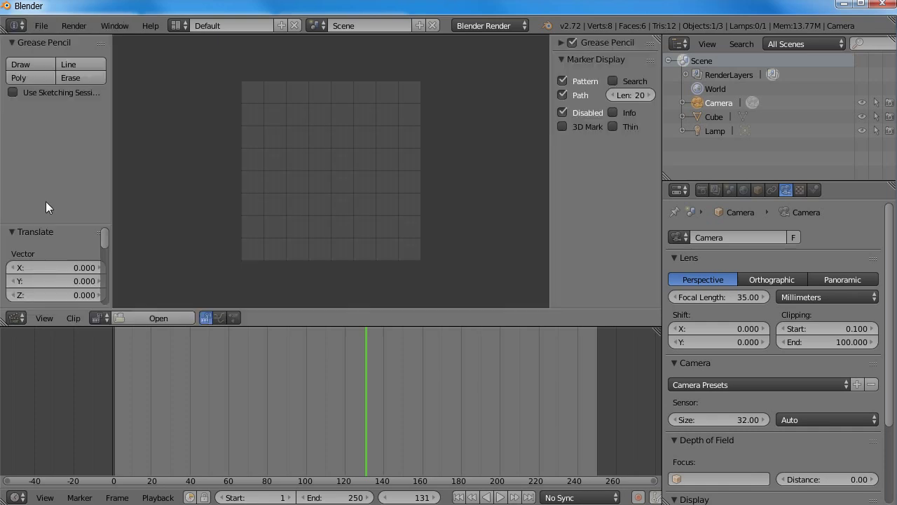
{"action": "left_click", "coordinate": [19, 317]}
{"action": "left_click", "coordinate": [50, 162]}
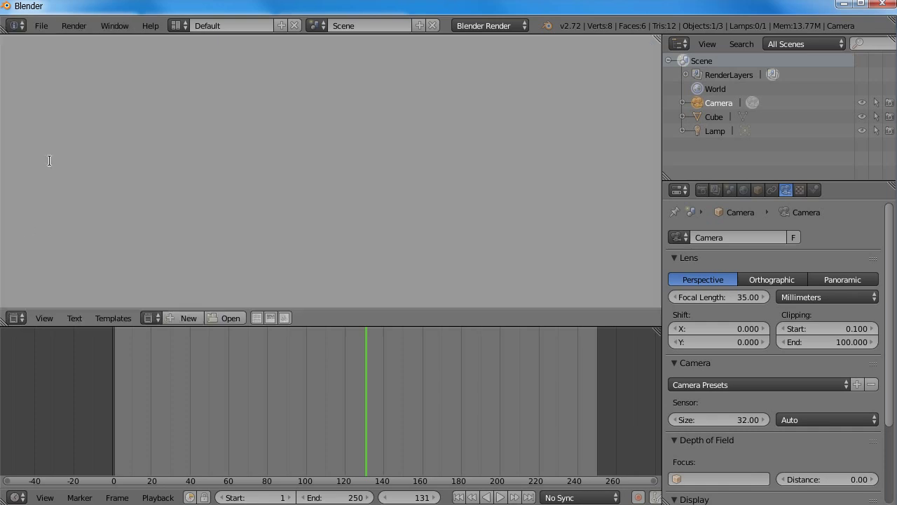
{"action": "left_click", "coordinate": [16, 318]}
{"action": "left_click", "coordinate": [46, 240]}
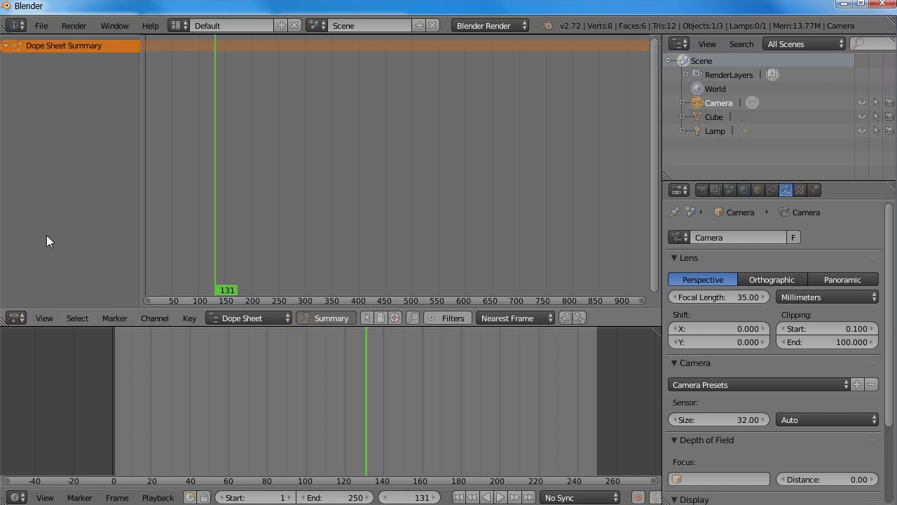
{"action": "left_click", "coordinate": [20, 318]}
{"action": "left_click", "coordinate": [43, 300]}
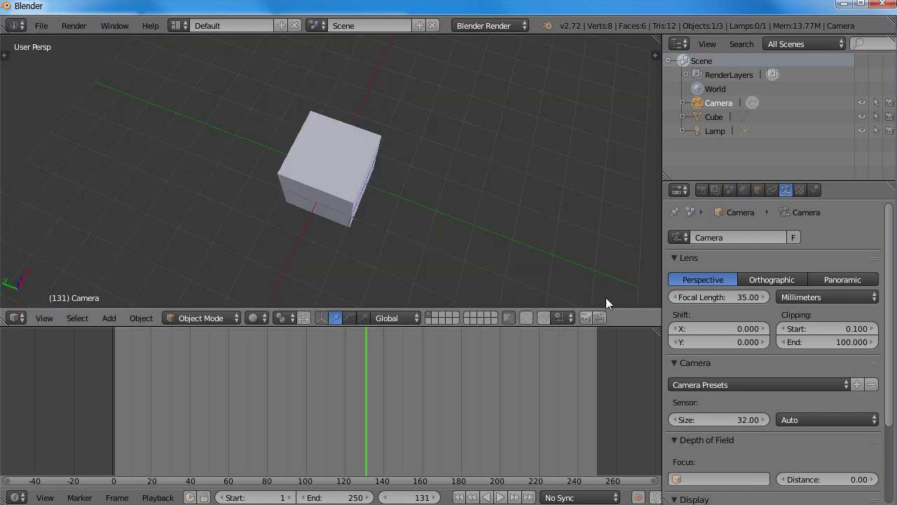
Step: Drag the 3D View–Timeline border down to enlarge the 3D View, then orbit around the cube
{"action": "left_click_drag", "start_coordinate": [621, 310], "coordinate": [631, 354]}
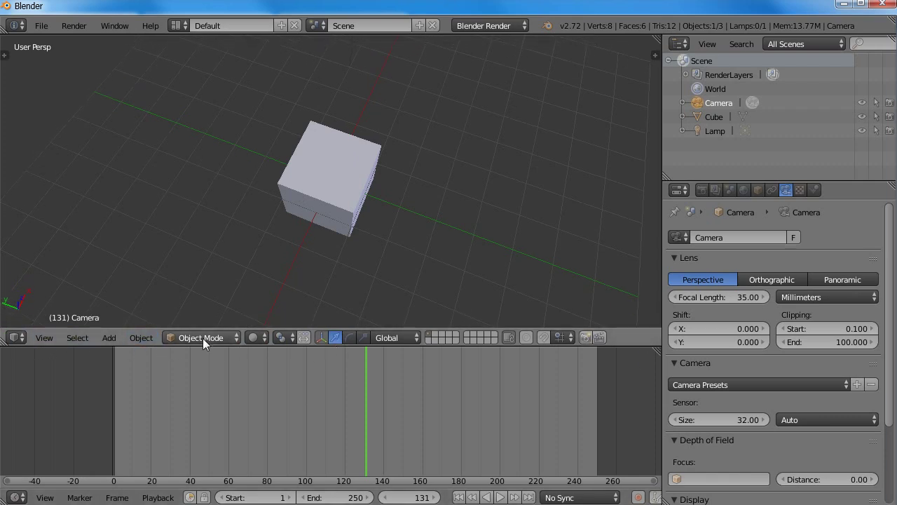
{"action": "middle_click_drag", "start_coordinate": [301, 218], "coordinate": [468, 151]}
{"action": "middle_click_drag", "start_coordinate": [427, 181], "coordinate": [349, 189]}
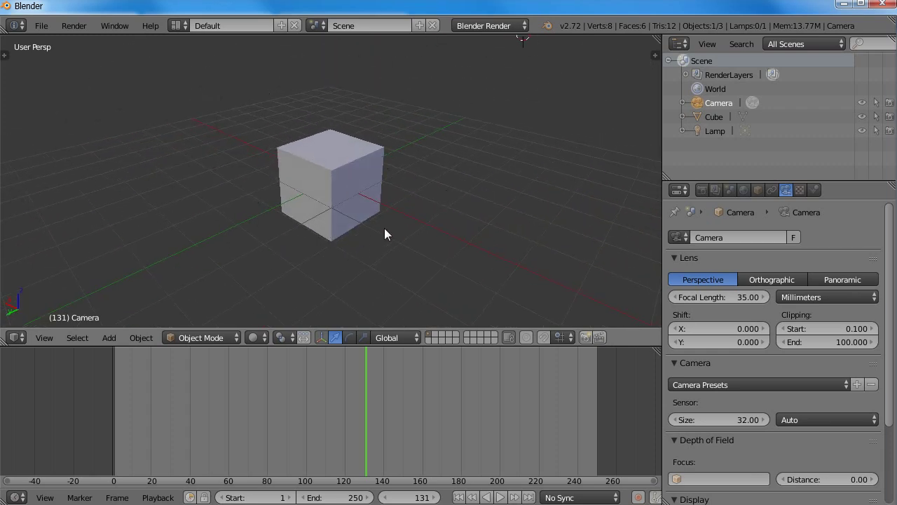
{"action": "left_click", "coordinate": [16, 337]}
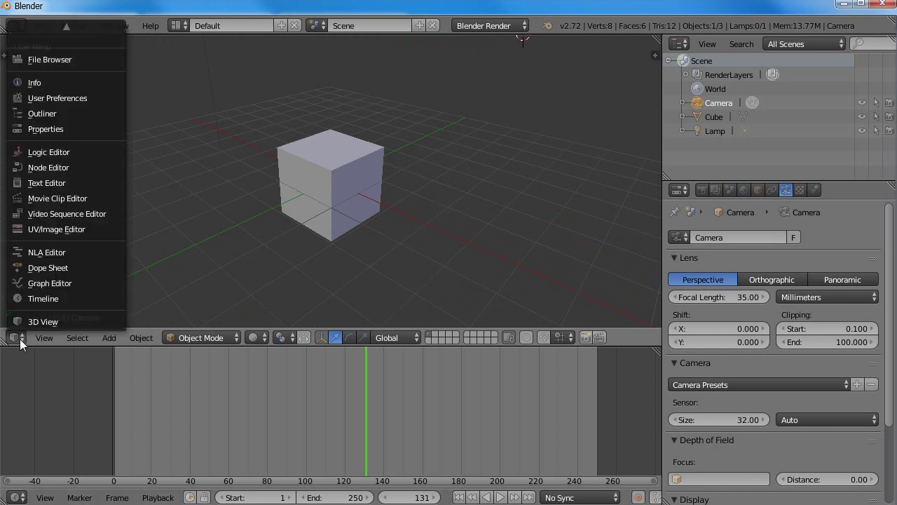
{"action": "left_click", "coordinate": [37, 322]}
{"action": "left_click", "coordinate": [45, 338]}
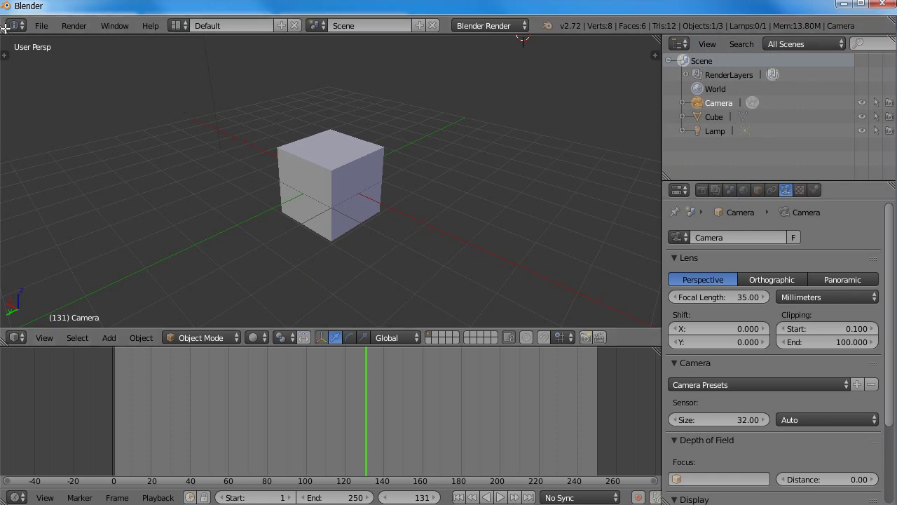
{"action": "mouse_move", "coordinate": [5, 28]}
{"action": "left_mouse_down"}
{"action": "mouse_move", "coordinate": [481, 28]}
{"action": "mouse_move", "coordinate": [431, 27]}
{"action": "left_mouse_up"}
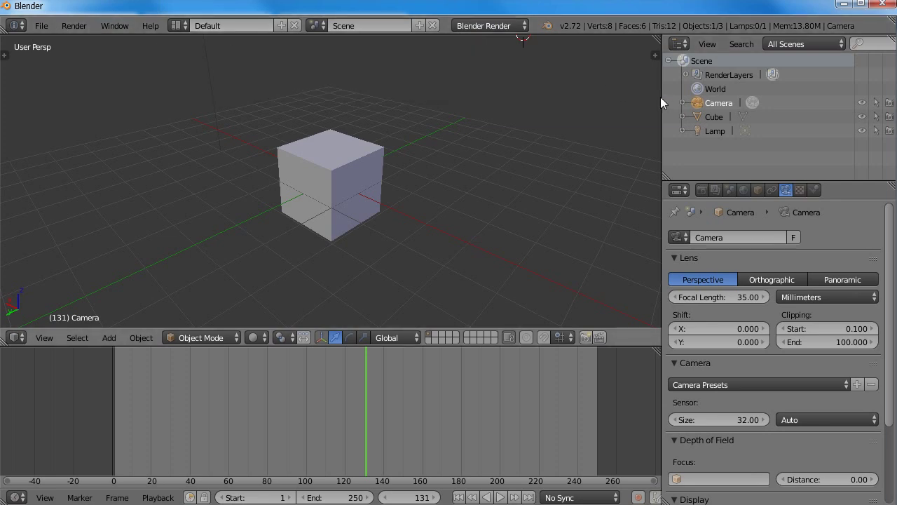
Step: Widen the 3D view slightly and switch to the Animation screen layout
{"action": "left_click_drag", "start_coordinate": [663, 98], "coordinate": [672, 141]}
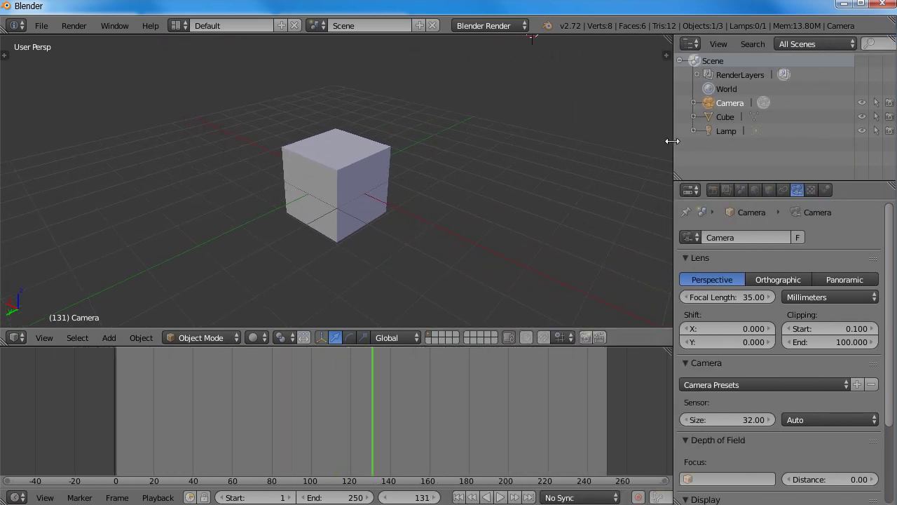
{"action": "left_click", "coordinate": [185, 24]}
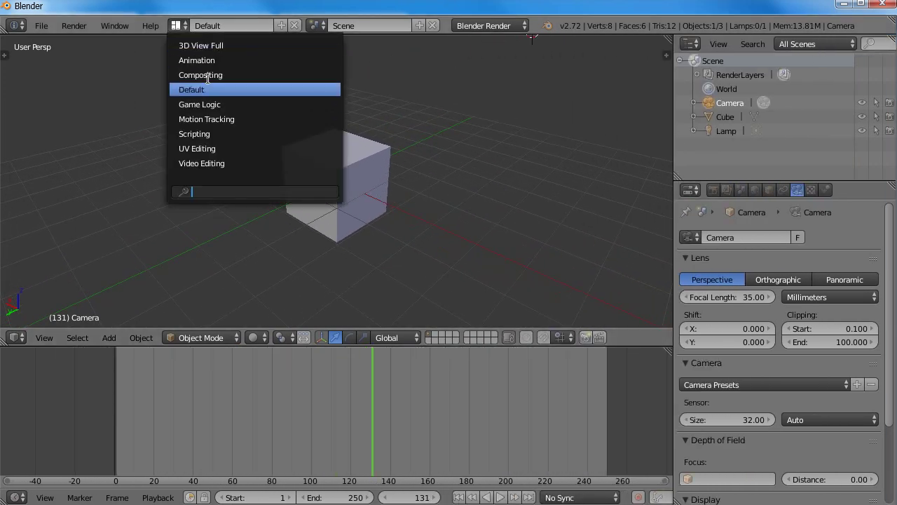
{"action": "scroll", "coordinate": [217, 77], "scroll_direction": "down", "scroll_amount": 1}
{"action": "scroll", "coordinate": [235, 98], "scroll_direction": "down", "scroll_amount": 3}
{"action": "scroll", "coordinate": [236, 116], "scroll_direction": "up", "scroll_amount": 4}
{"action": "scroll", "coordinate": [259, 44], "scroll_direction": "up", "scroll_amount": 3}
{"action": "scroll", "coordinate": [259, 45], "scroll_direction": "down", "scroll_amount": 2}
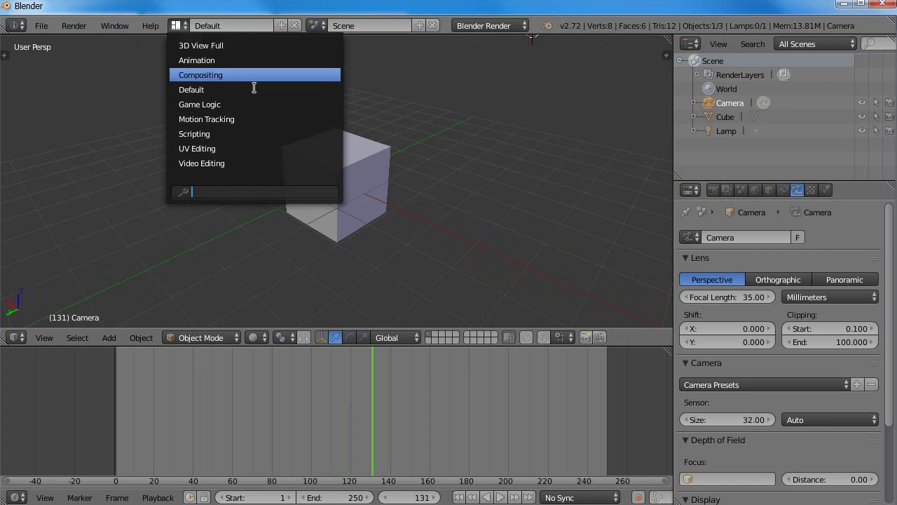
{"action": "left_click", "coordinate": [258, 60]}
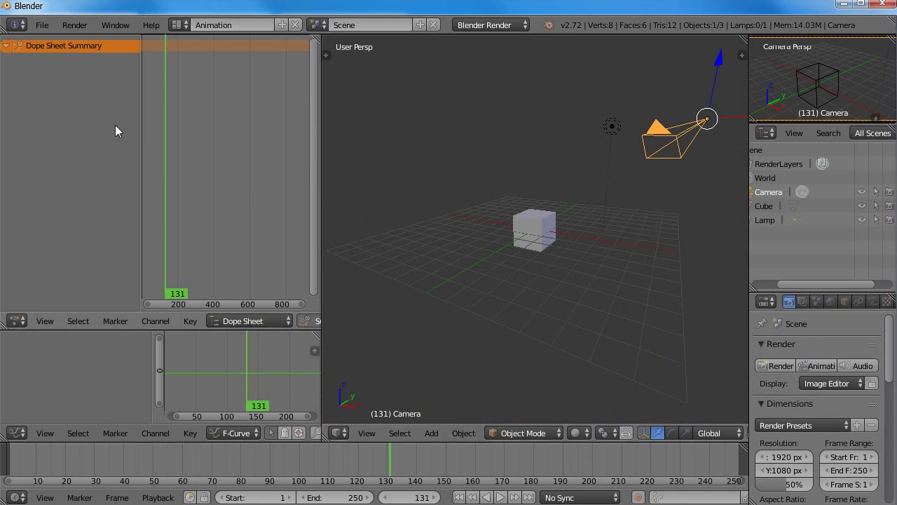
Step: Make the Graph Editor and Timeline taller, then switch to the Compositing layout
{"action": "left_click_drag", "start_coordinate": [303, 327], "coordinate": [303, 281]}
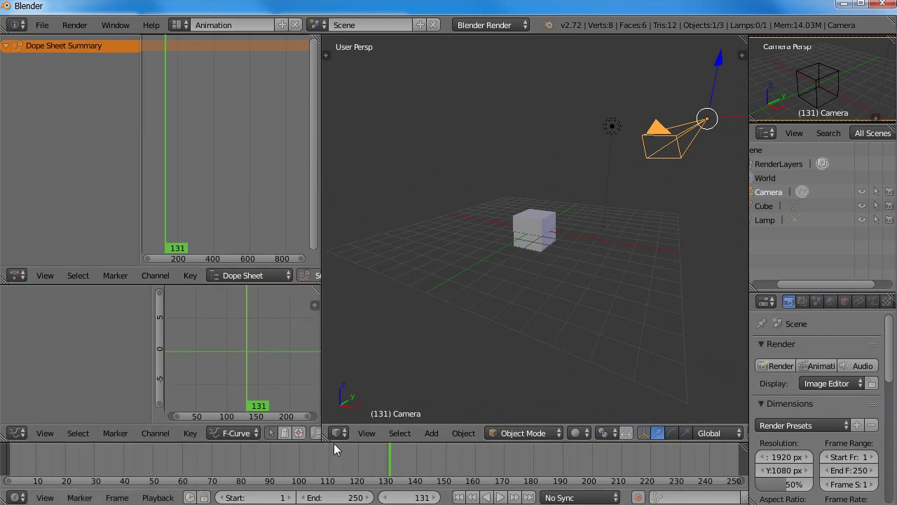
{"action": "left_click_drag", "start_coordinate": [335, 443], "coordinate": [334, 384]}
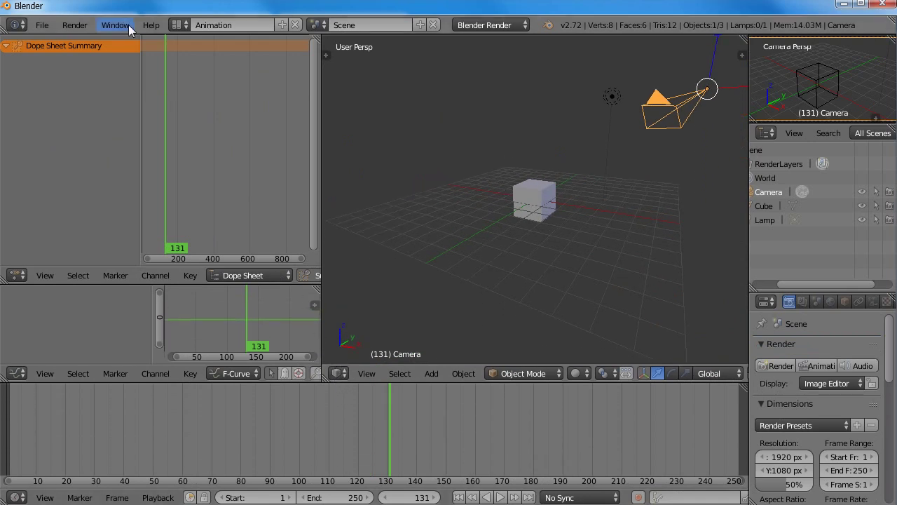
{"action": "left_click", "coordinate": [176, 25]}
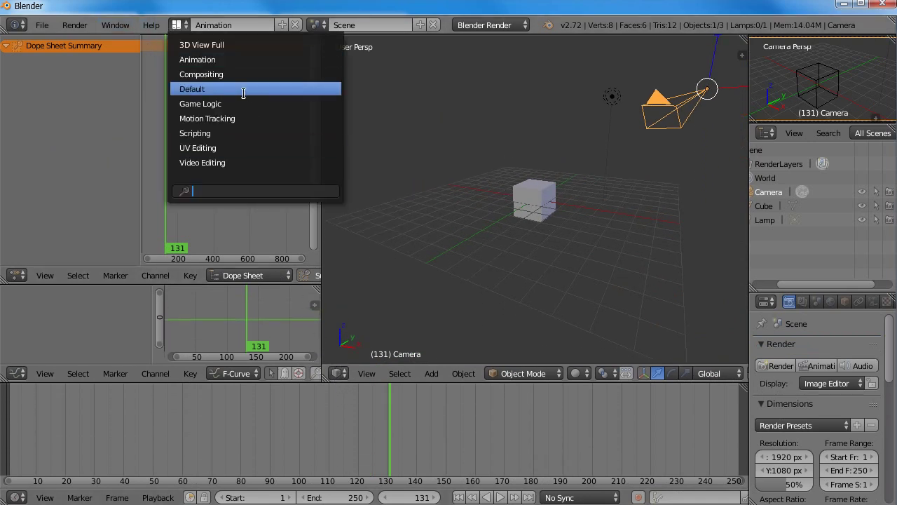
{"action": "left_click", "coordinate": [211, 74]}
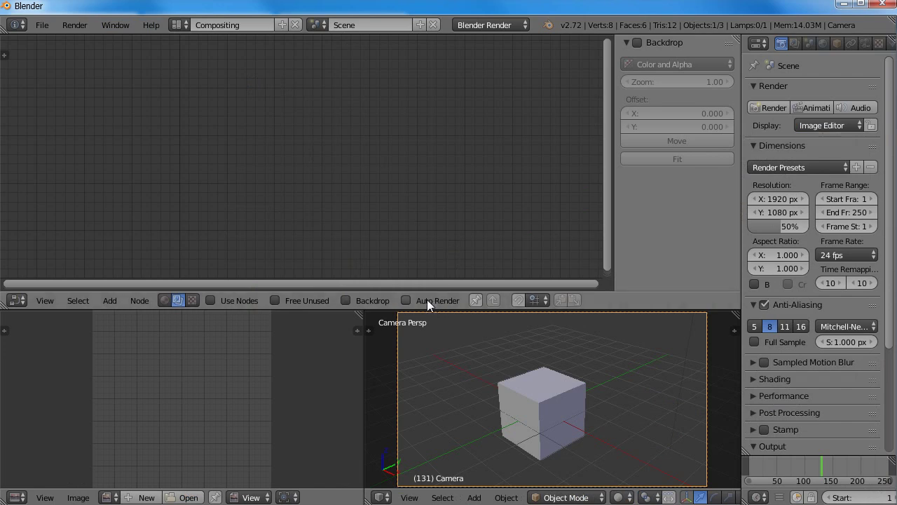
Step: Orbit away from the camera view and choose the Default screen layout
{"action": "left_click_drag", "start_coordinate": [427, 289], "coordinate": [429, 290]}
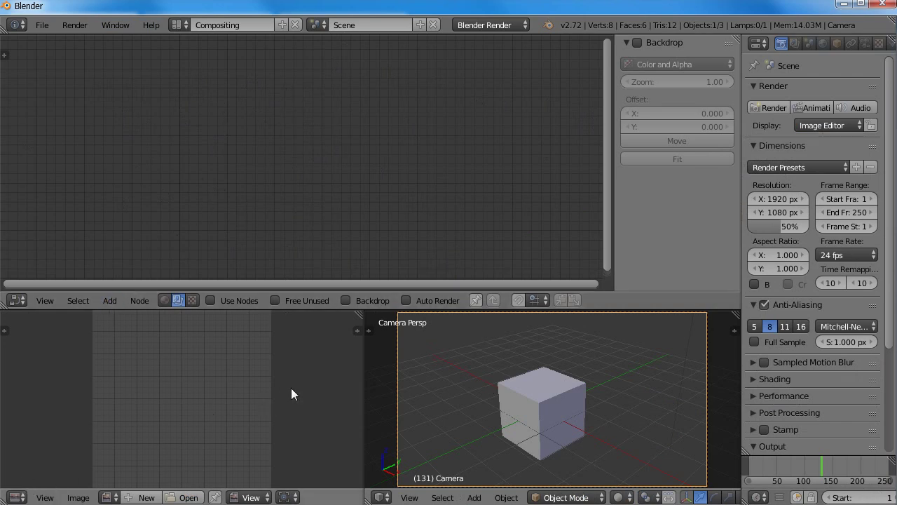
{"action": "middle_click_drag", "start_coordinate": [479, 412], "coordinate": [554, 394]}
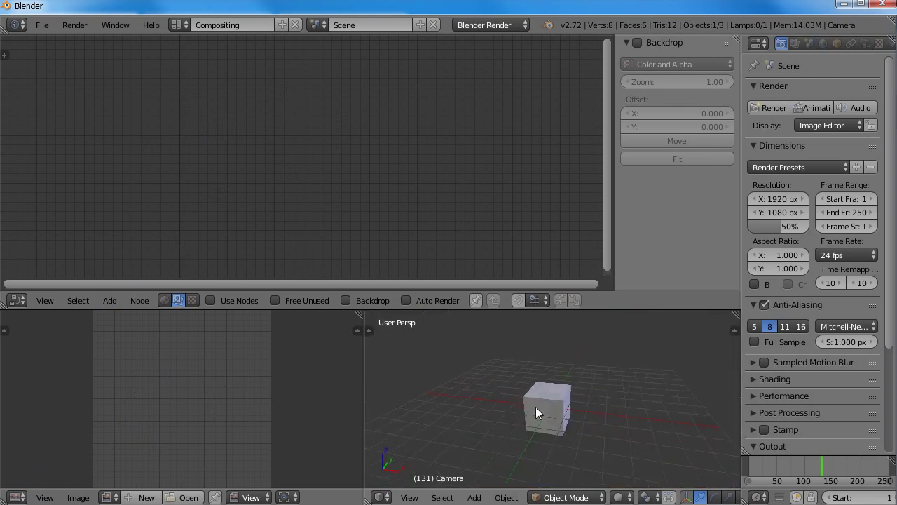
{"action": "left_click", "coordinate": [177, 24]}
{"action": "left_click", "coordinate": [217, 89]}
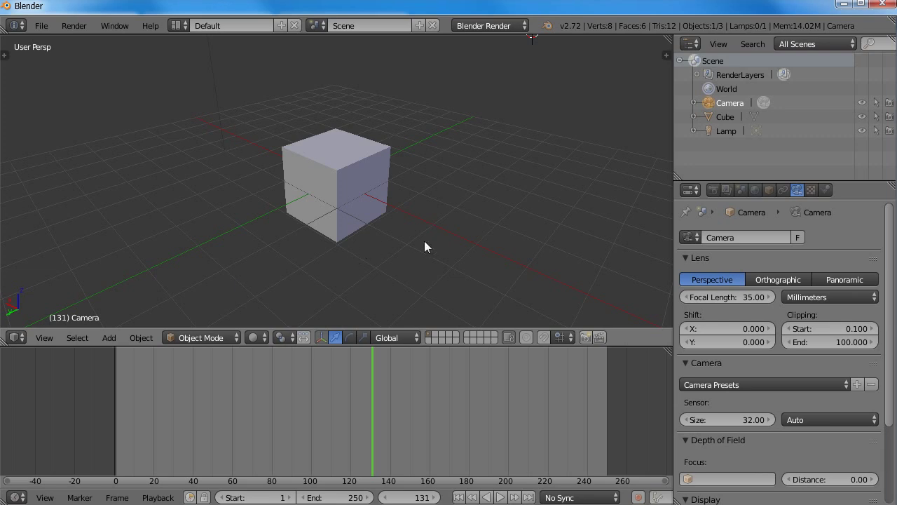
{"action": "middle_click_drag", "start_coordinate": [424, 246], "coordinate": [306, 250]}
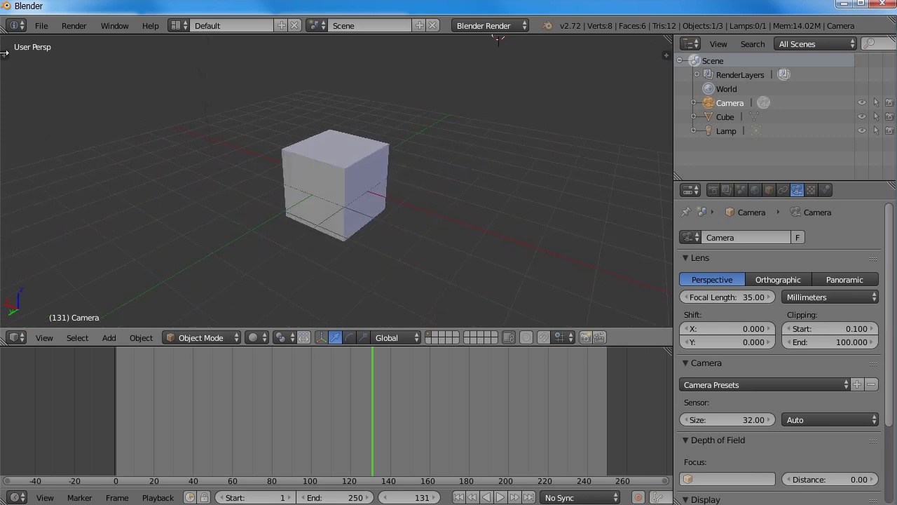
Step: Show the Tool Shelf and the transform Properties panel, then orbit the 3D view
{"action": "left_click", "coordinate": [4, 53]}
{"action": "left_click", "coordinate": [665, 55]}
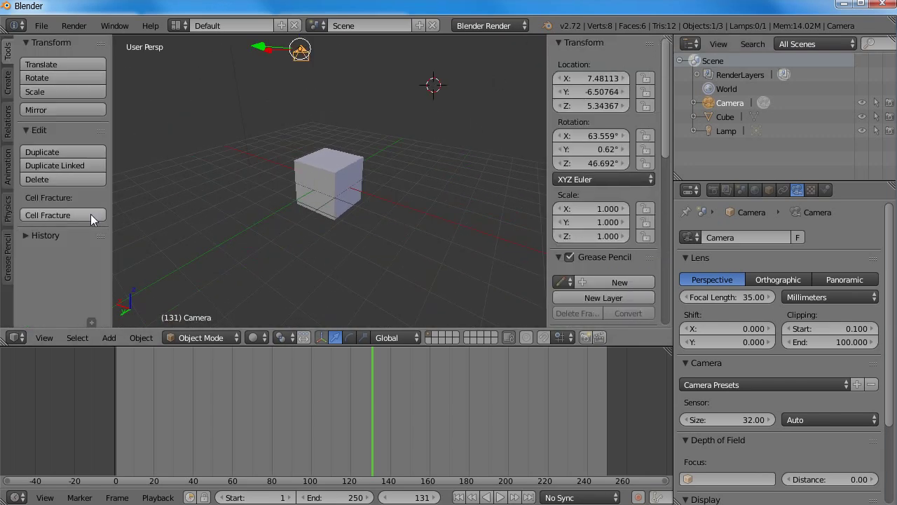
{"action": "mouse_move", "coordinate": [324, 182]}
{"action": "middle_mouse_down"}
{"action": "mouse_move", "coordinate": [449, 201]}
{"action": "mouse_move", "coordinate": [214, 231]}
{"action": "mouse_move", "coordinate": [379, 216]}
{"action": "mouse_move", "coordinate": [441, 223]}
{"action": "middle_mouse_up"}
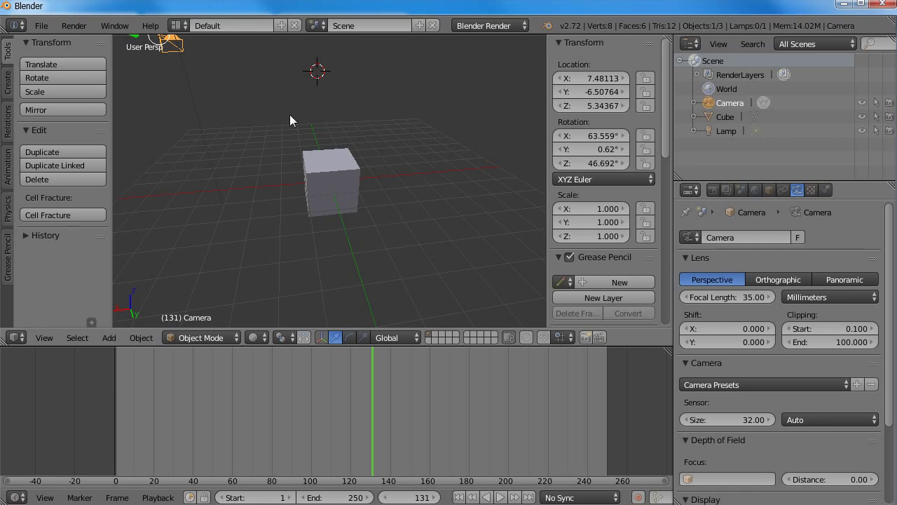
{"action": "mouse_move", "coordinate": [274, 209]}
{"action": "middle_mouse_down"}
{"action": "mouse_move", "coordinate": [402, 218]}
{"action": "mouse_move", "coordinate": [288, 221]}
{"action": "mouse_move", "coordinate": [332, 200]}
{"action": "mouse_move", "coordinate": [319, 205]}
{"action": "middle_mouse_up"}
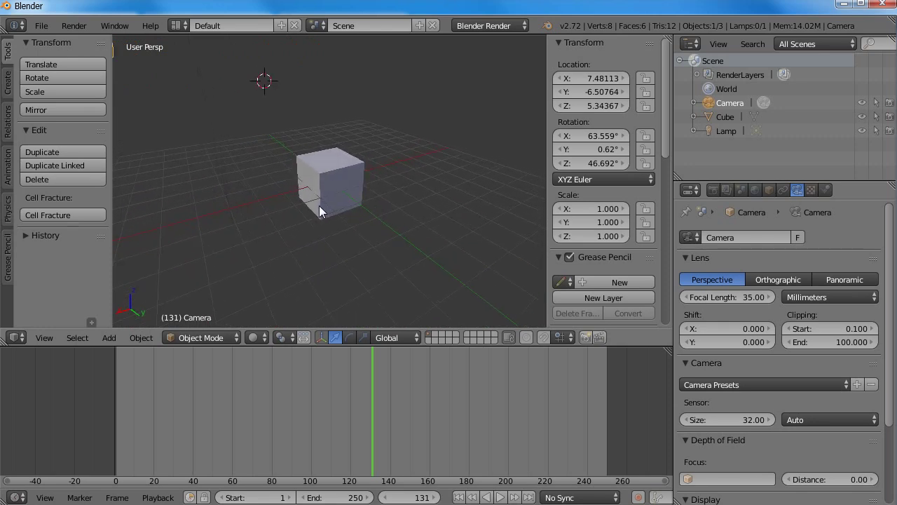